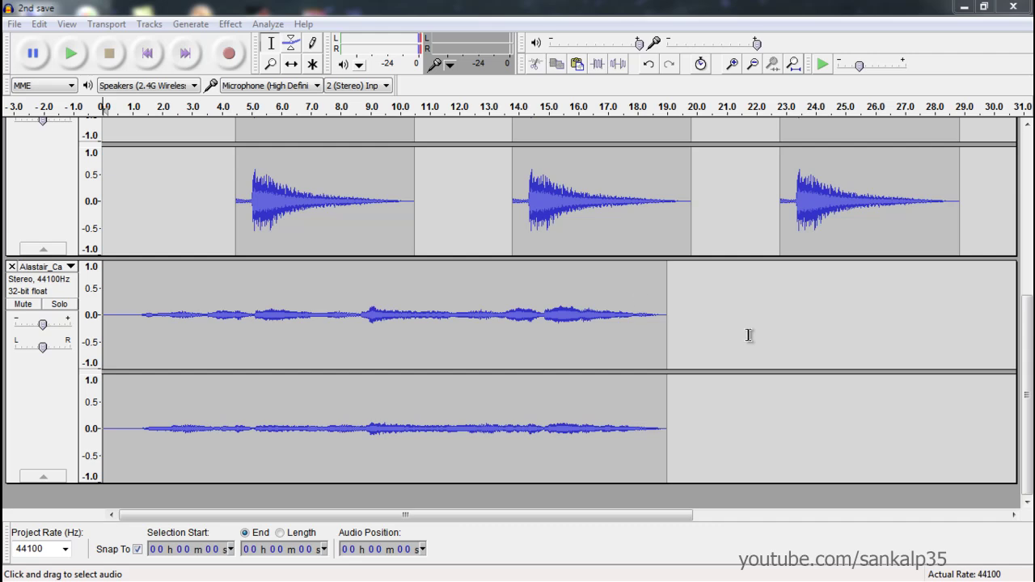
Step: Record and play back a 5-second stereo test clip in a new project, then discard it unsaved
click(14, 23)
click(36, 39)
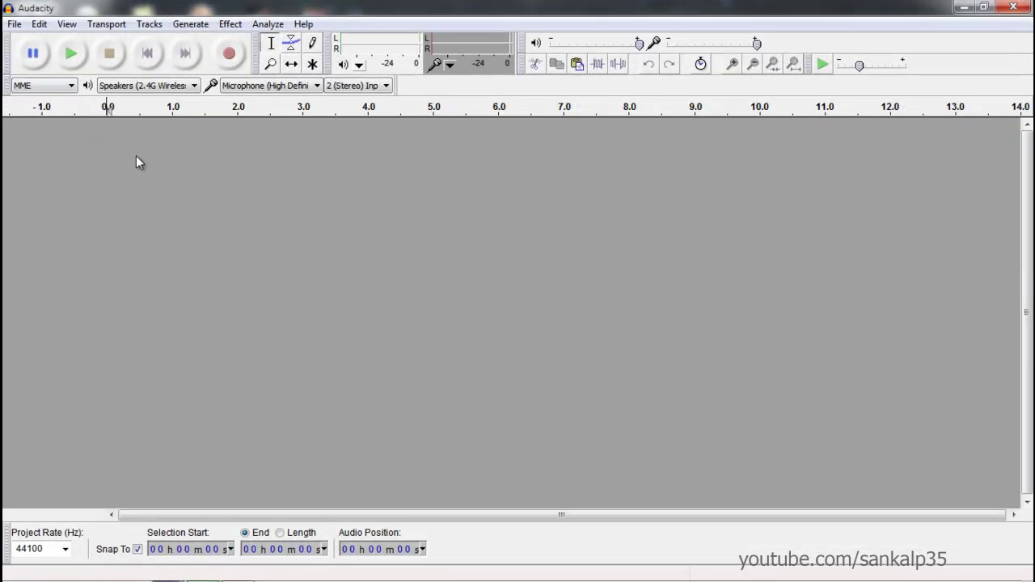
click(232, 62)
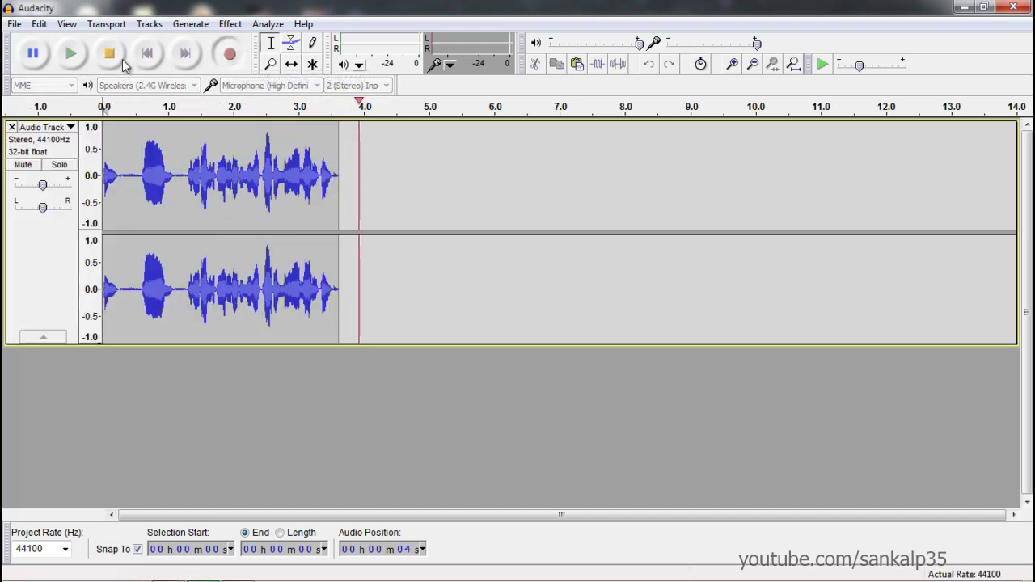
click(110, 54)
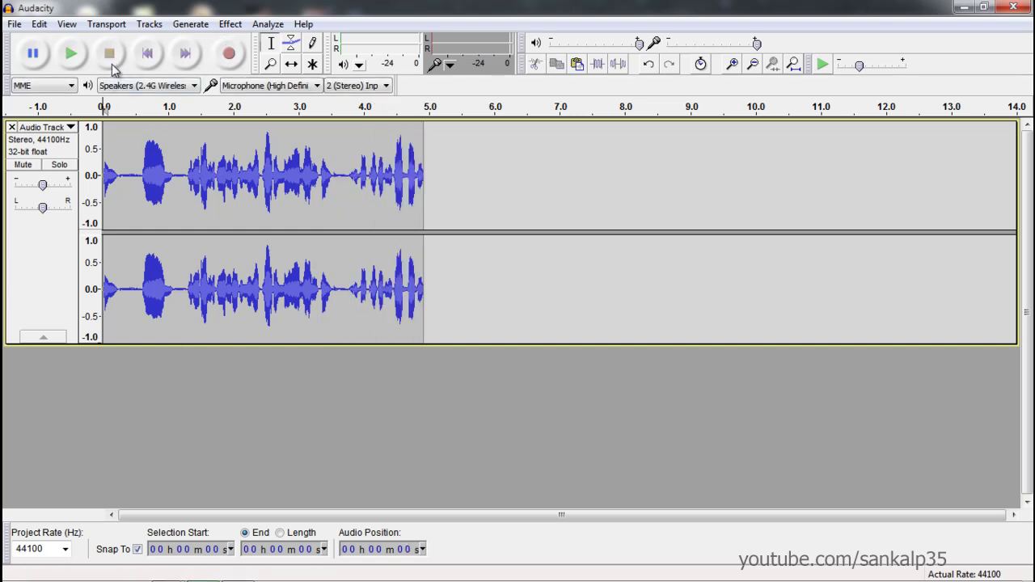
click(71, 55)
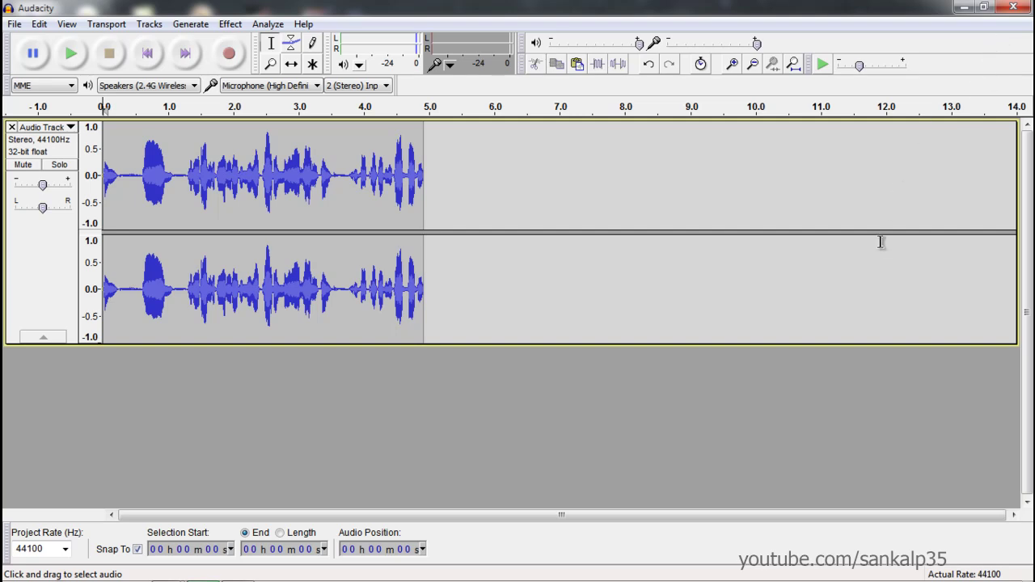
click(1010, 10)
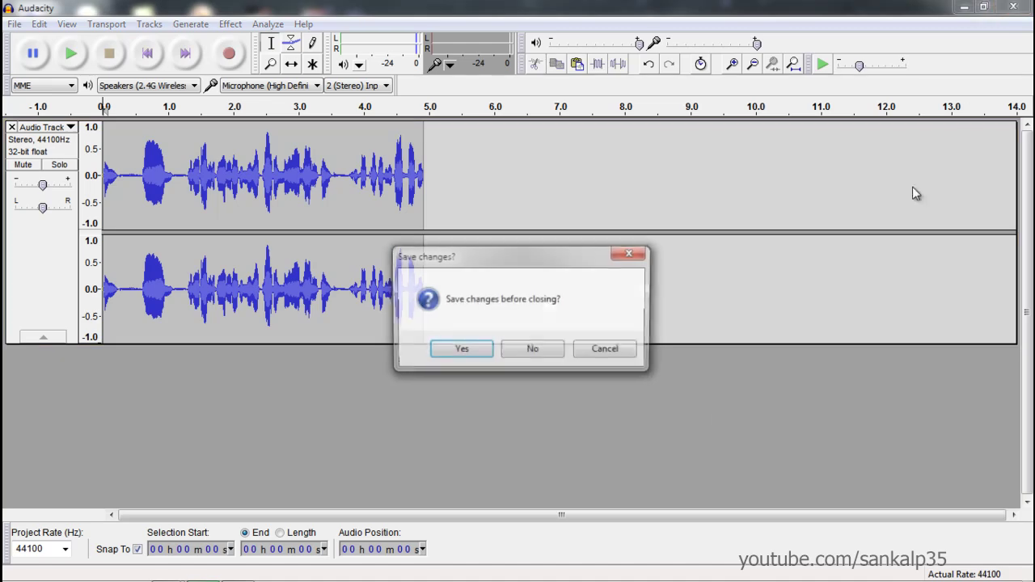
click(532, 351)
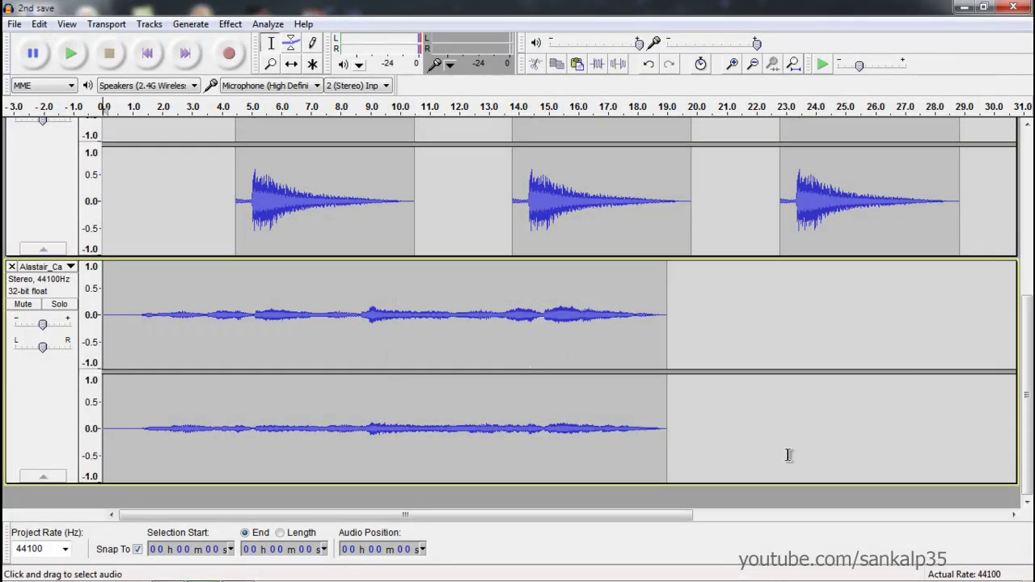
Step: Play the two music tracks from the beginning, then stop playback
click(787, 455)
scroll(749, 440, up, 1)
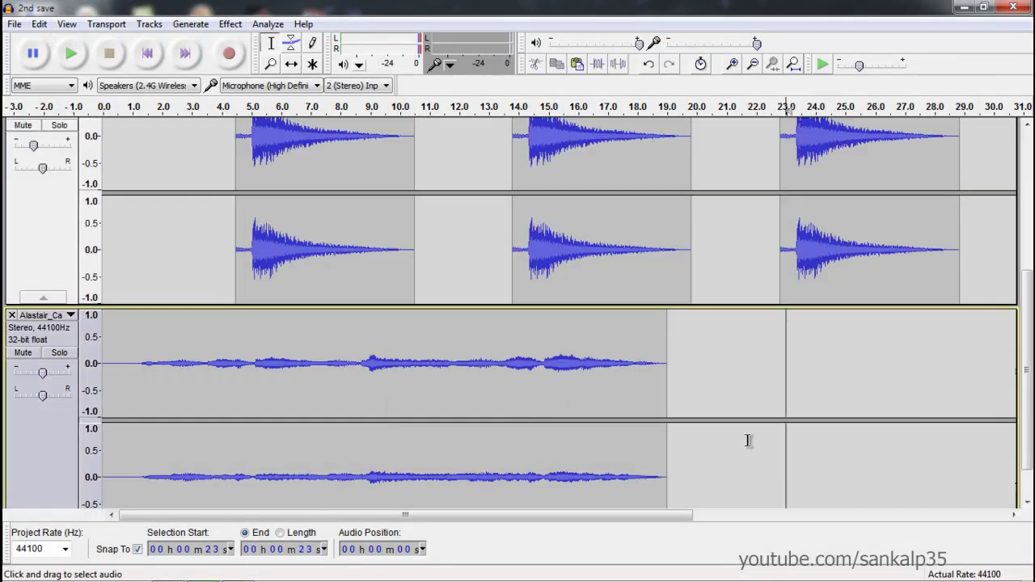
scroll(657, 452, up, 2)
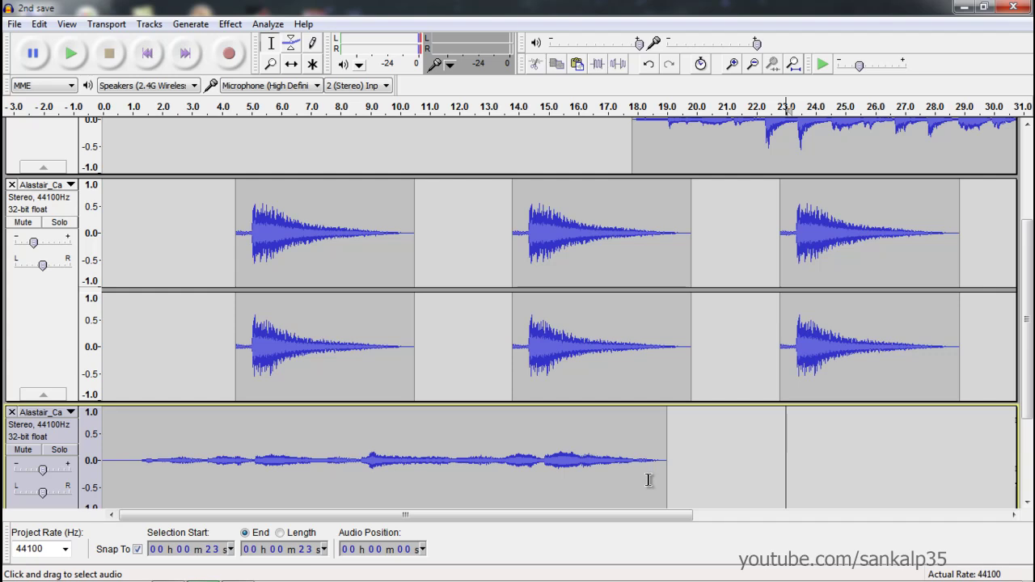
scroll(649, 481, down, 3)
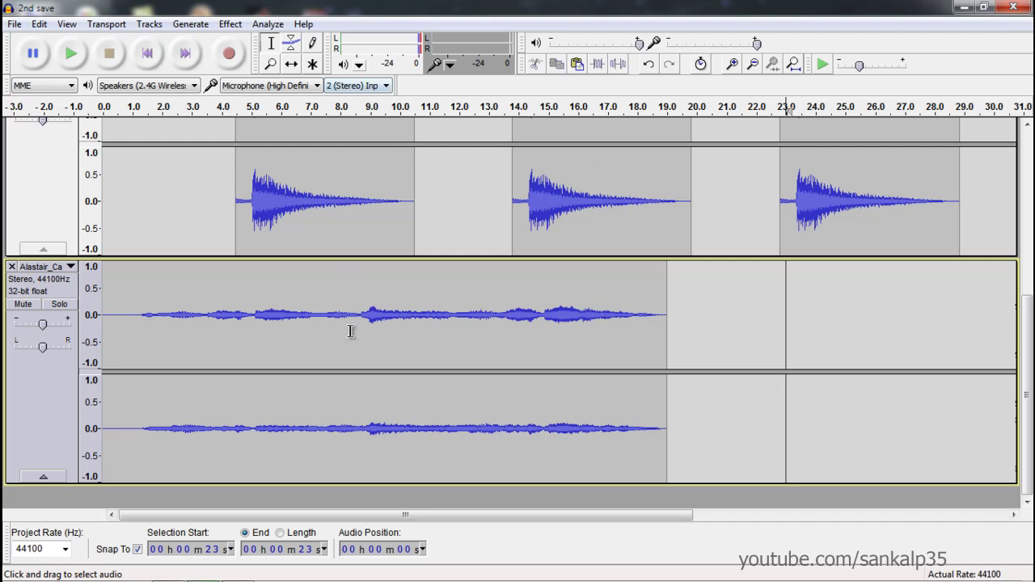
click(96, 109)
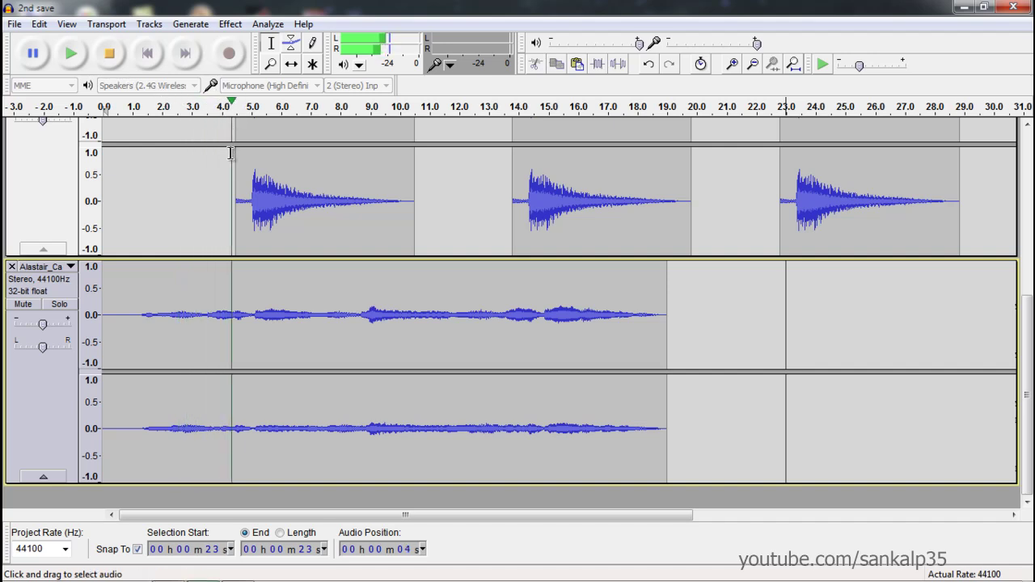
scroll(385, 328, up, 3)
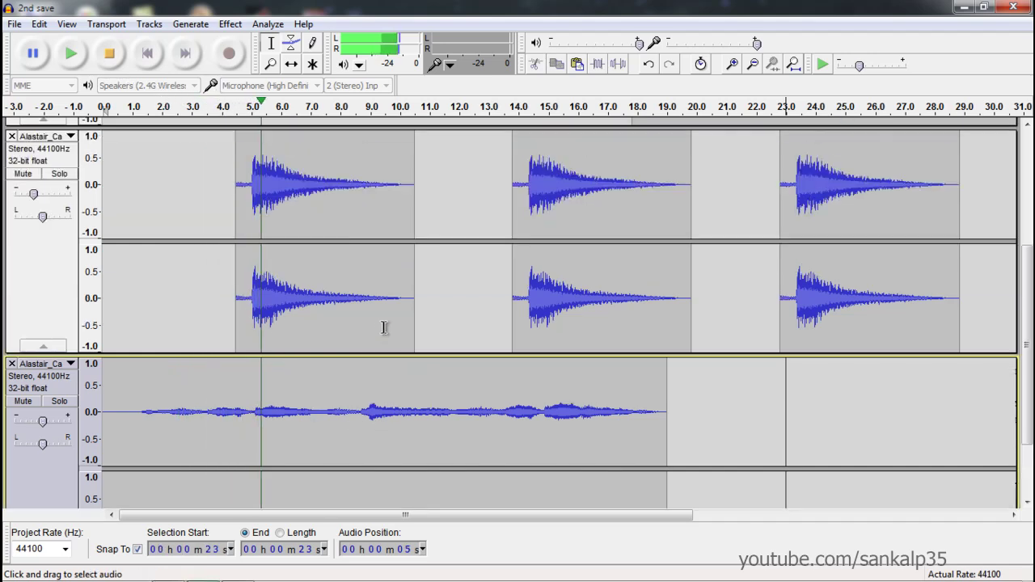
click(109, 54)
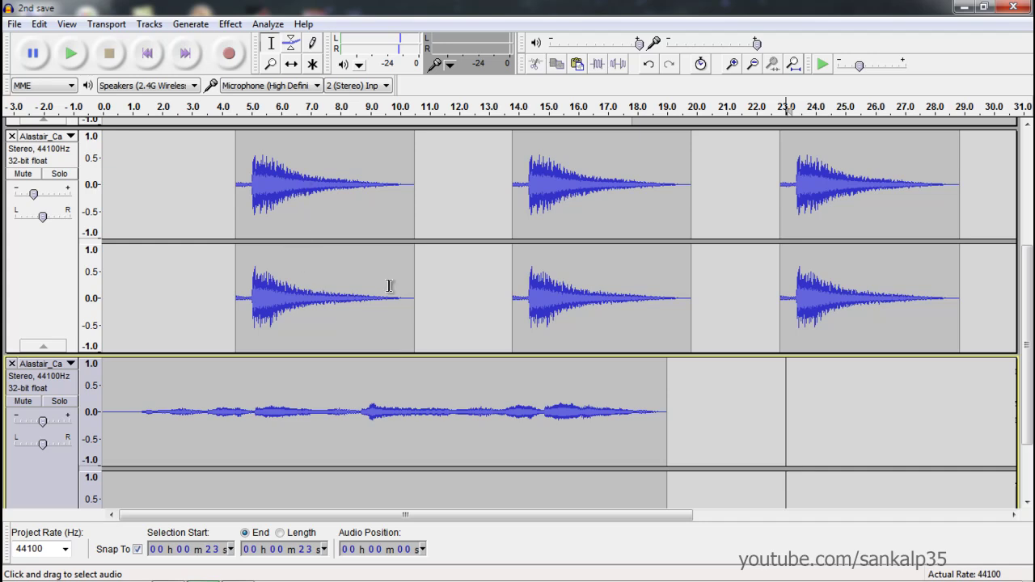
Step: Reset the start point from 2 s back to 0 s on the upper track
scroll(473, 313, down, 2)
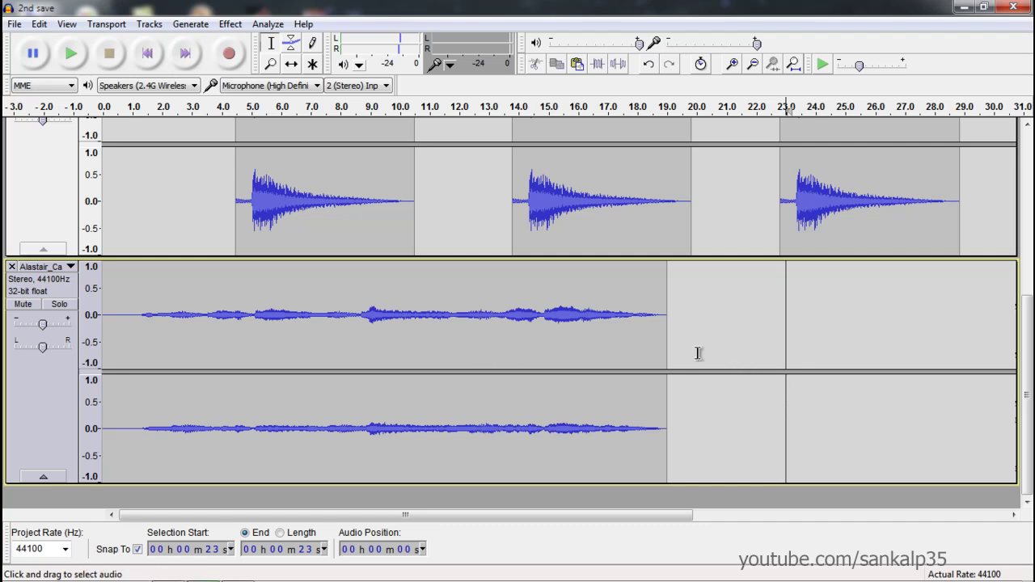
click(167, 206)
scroll(170, 211, up, 2)
scroll(166, 230, down, 2)
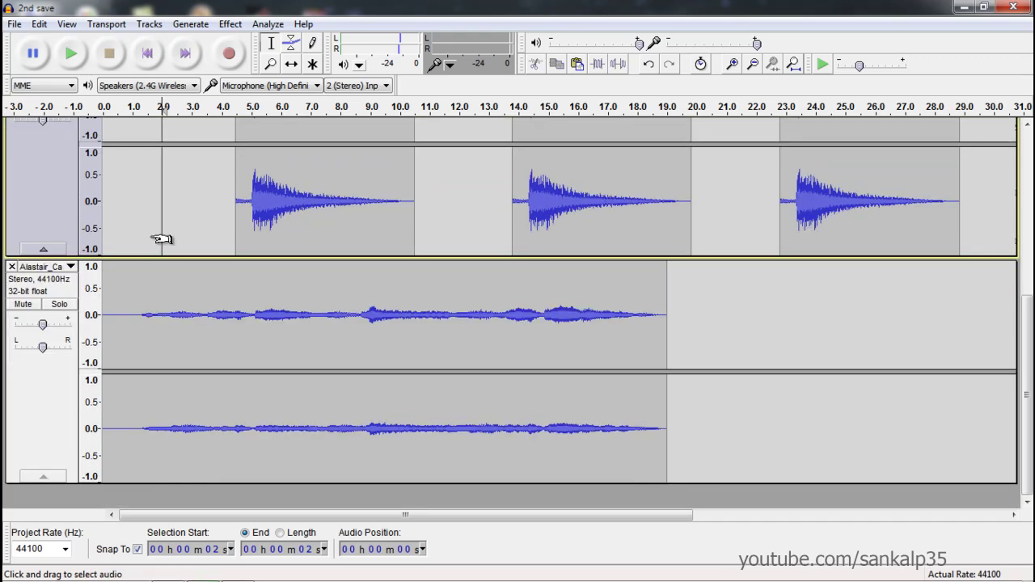
scroll(177, 249, up, 2)
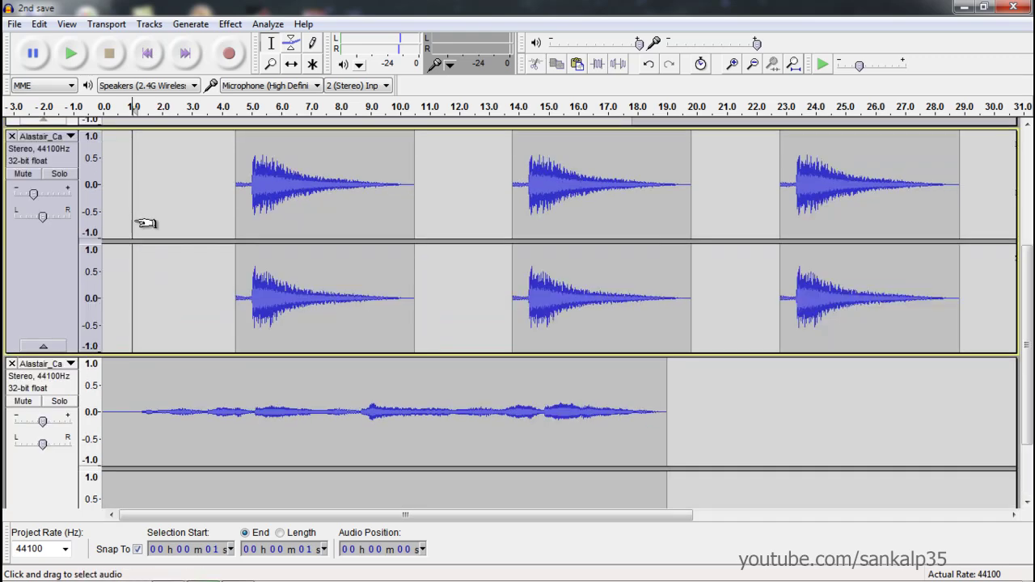
click(113, 212)
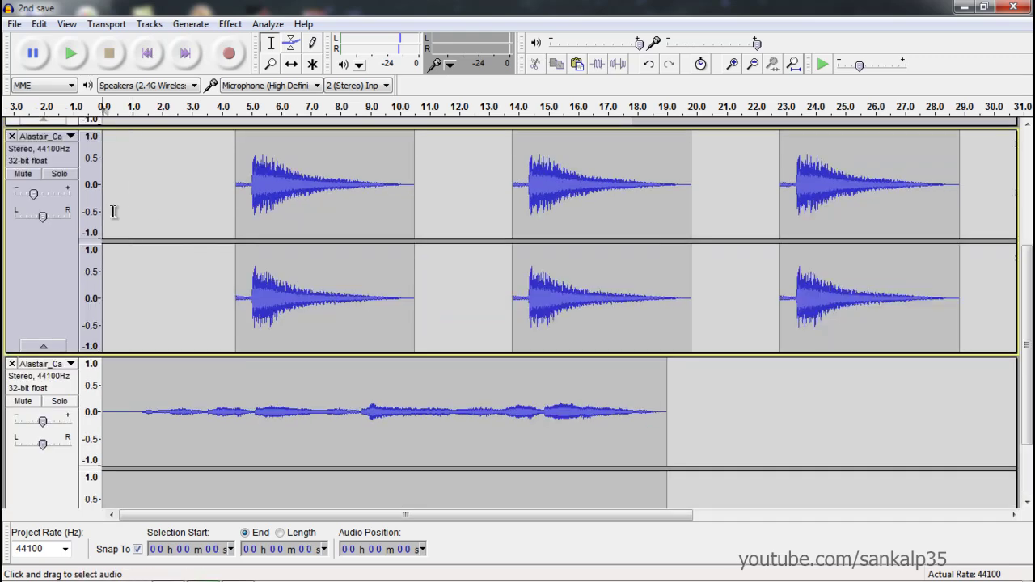
Step: Overdub a new stereo Audio Track over the music, stopping the recording near 44 s
click(229, 58)
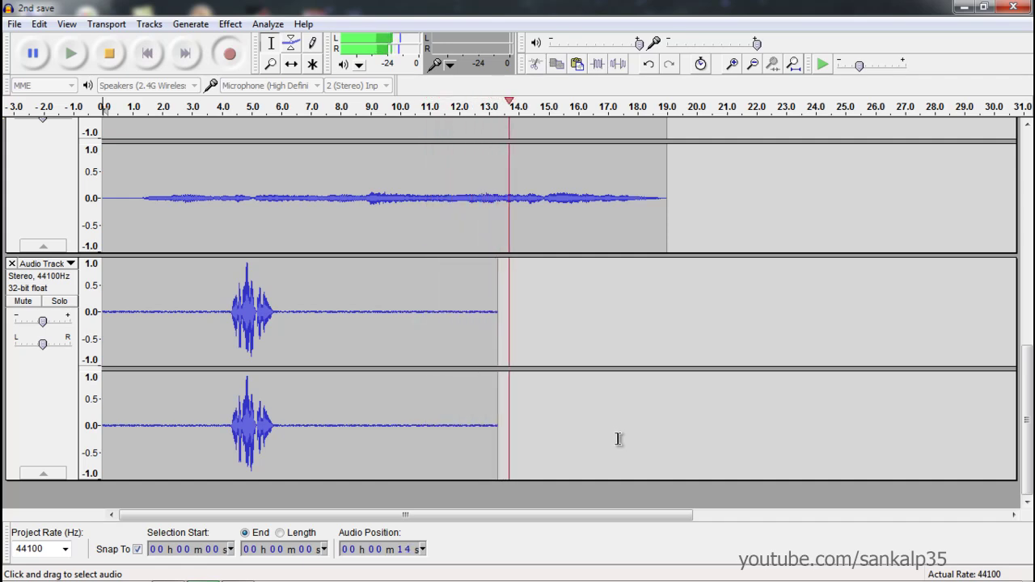
scroll(616, 435, up, 6)
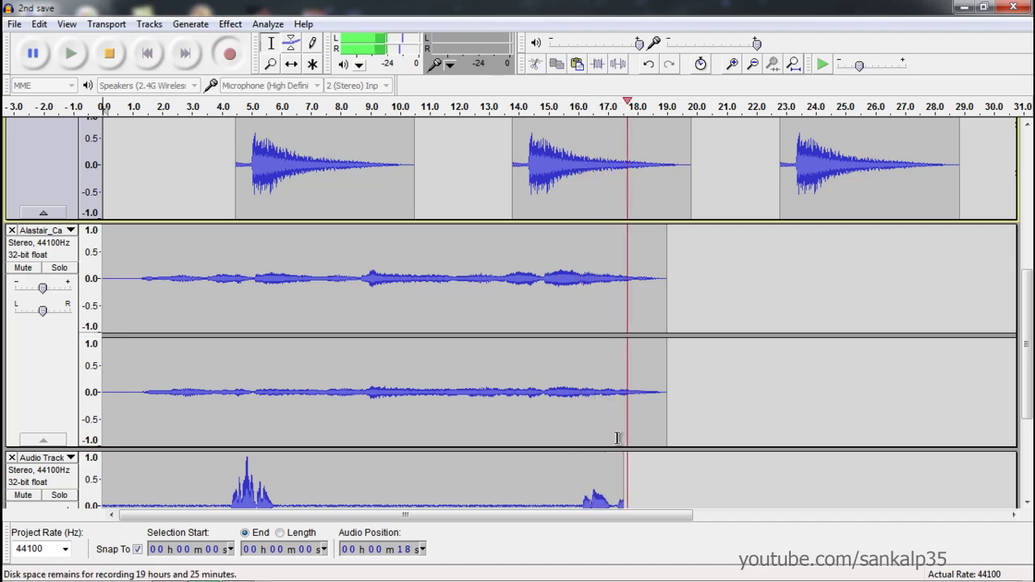
scroll(616, 437, up, 3)
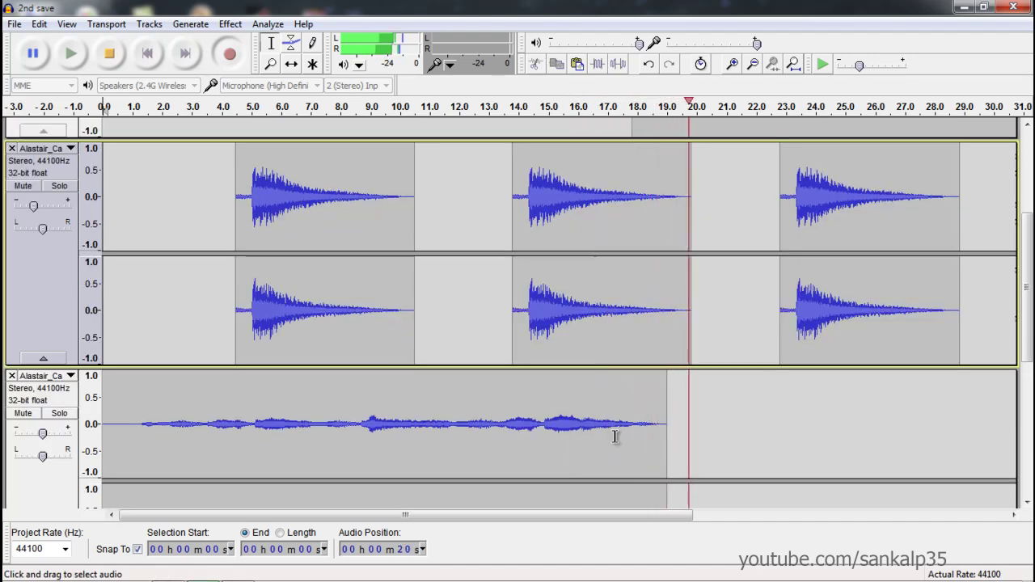
scroll(614, 431, up, 1)
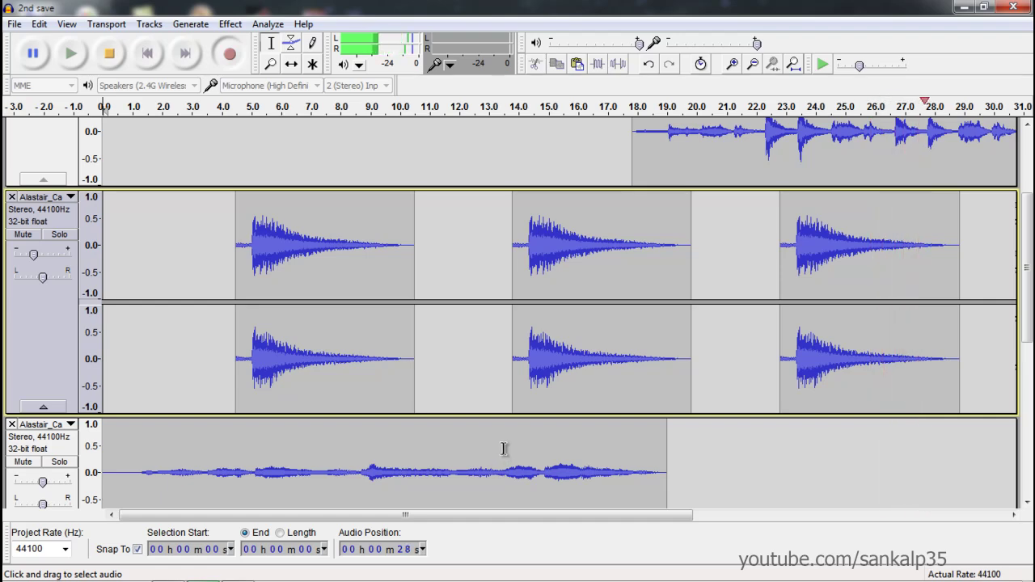
scroll(515, 485, up, 2)
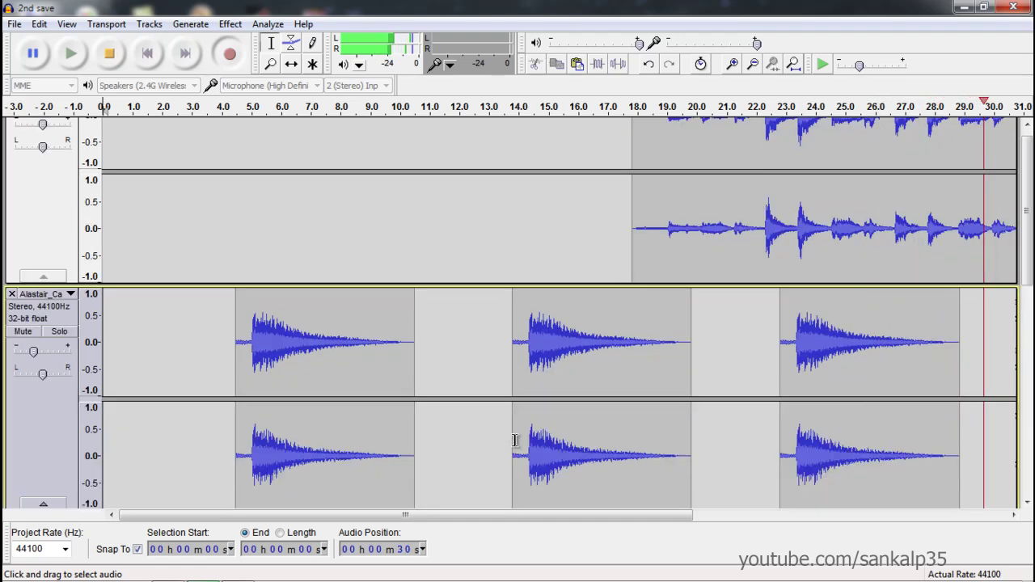
scroll(513, 444, down, 2)
scroll(566, 485, up, 1)
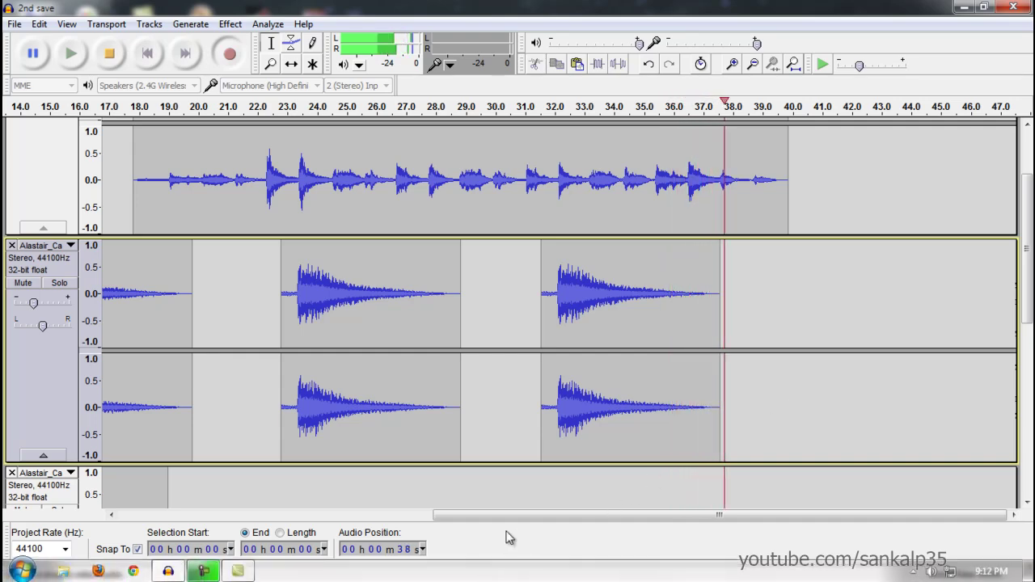
click(445, 484)
scroll(528, 448, up, 5)
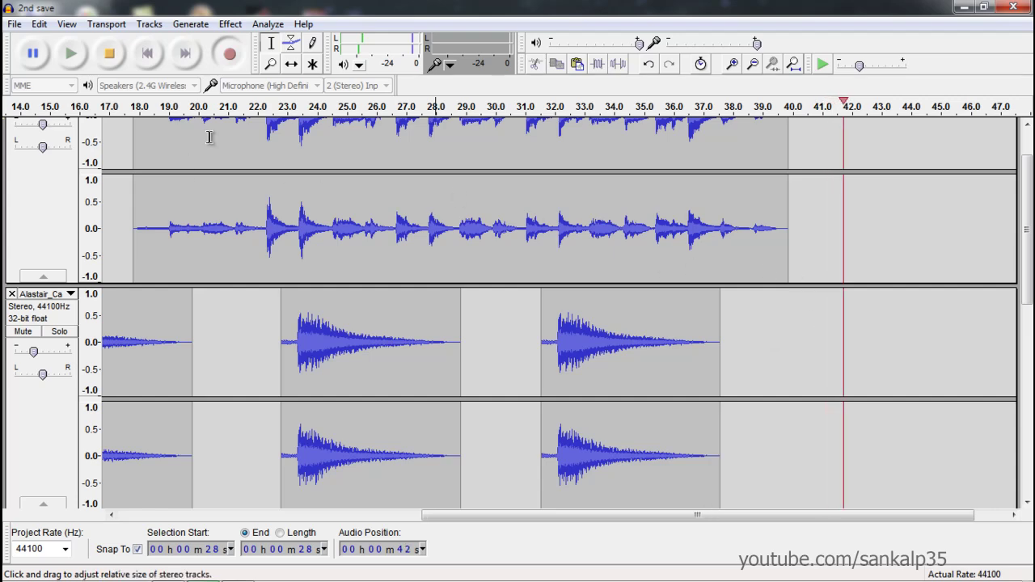
click(108, 55)
Step: Play all three tracks mixed together from the beginning, then stop with Space
scroll(661, 485, down, 3)
scroll(661, 485, down, 5)
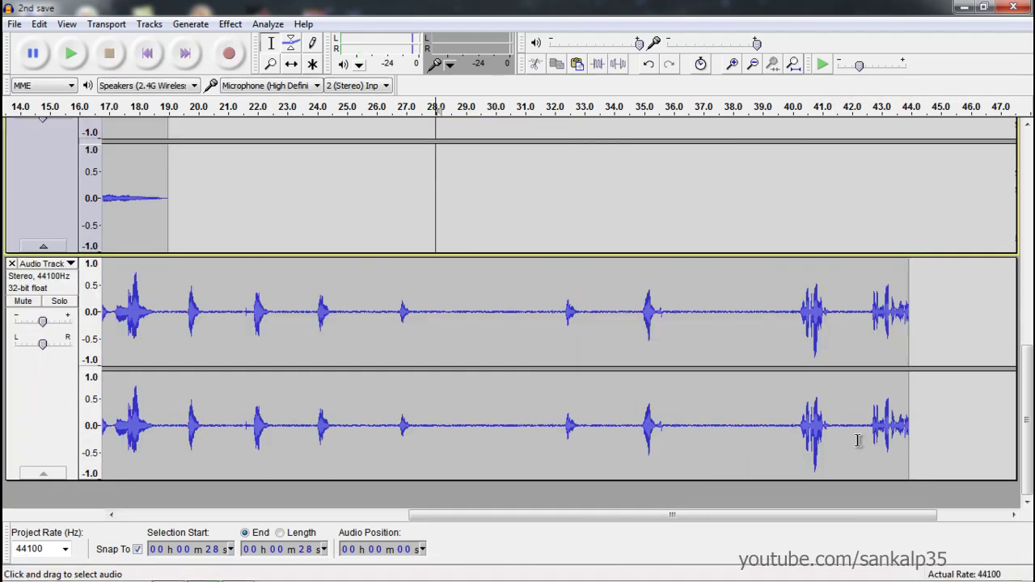
scroll(887, 474, up, 5)
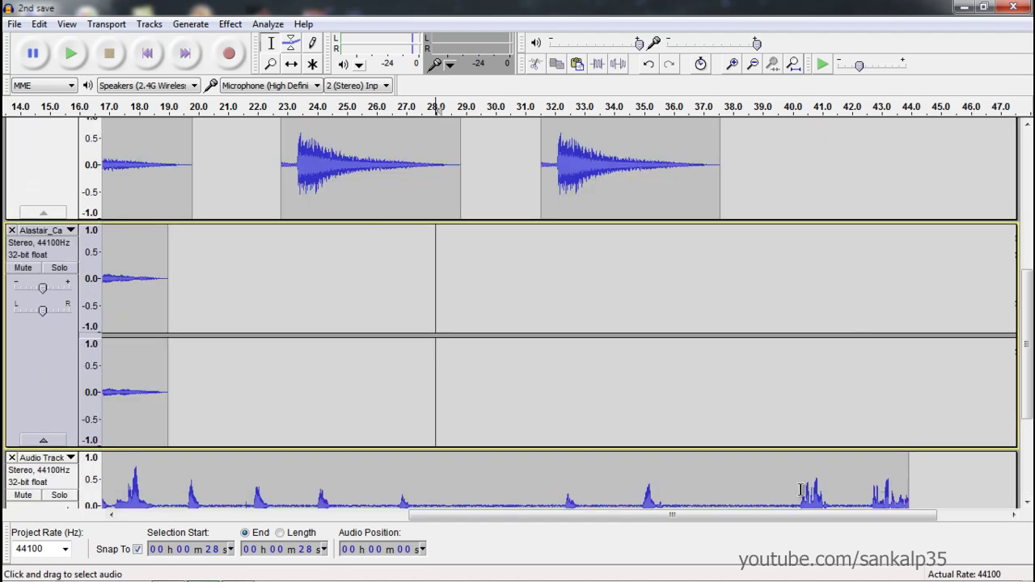
drag(655, 524, 291, 523)
click(756, 359)
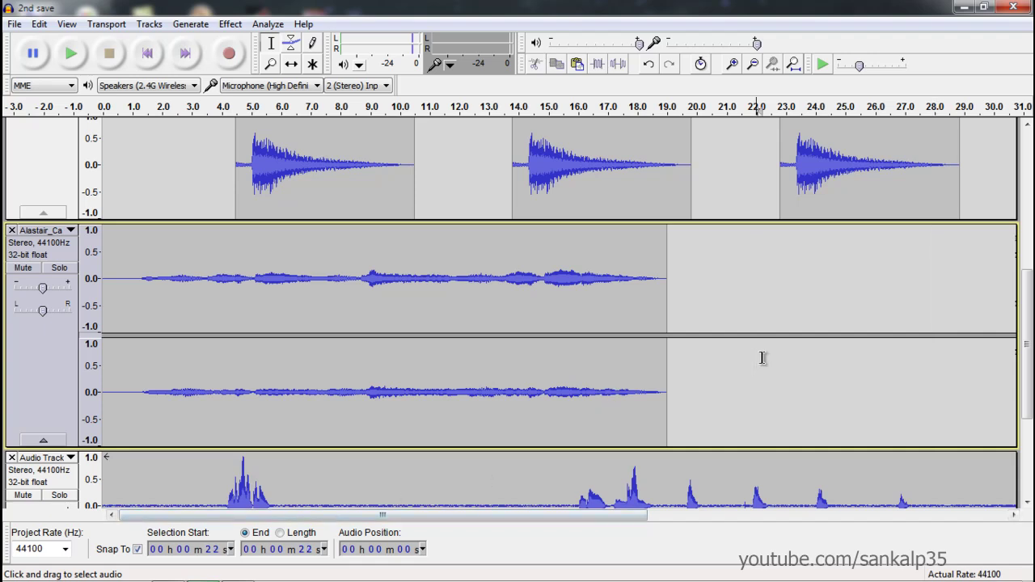
scroll(749, 388, down, 3)
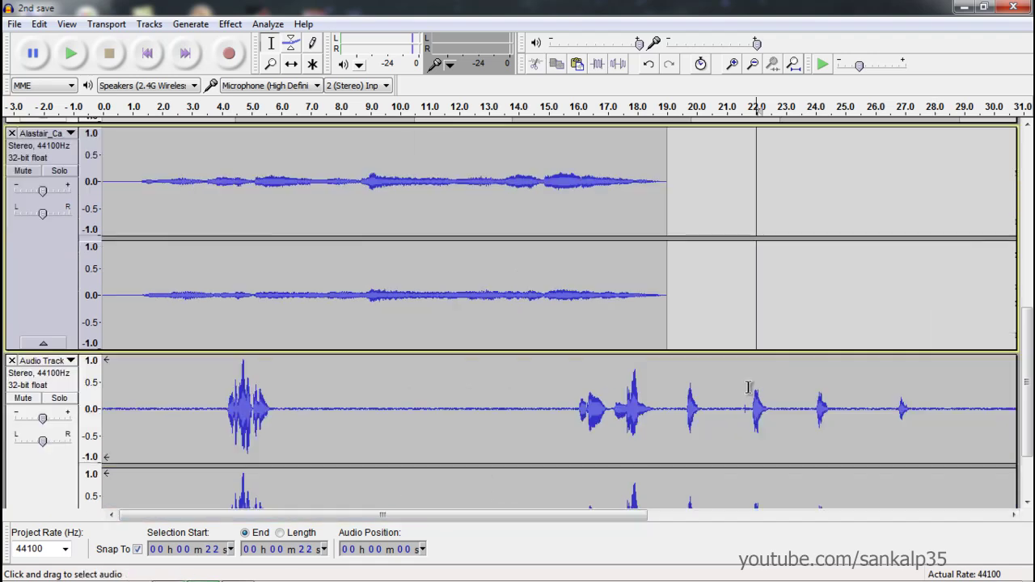
click(104, 109)
scroll(242, 307, up, 5)
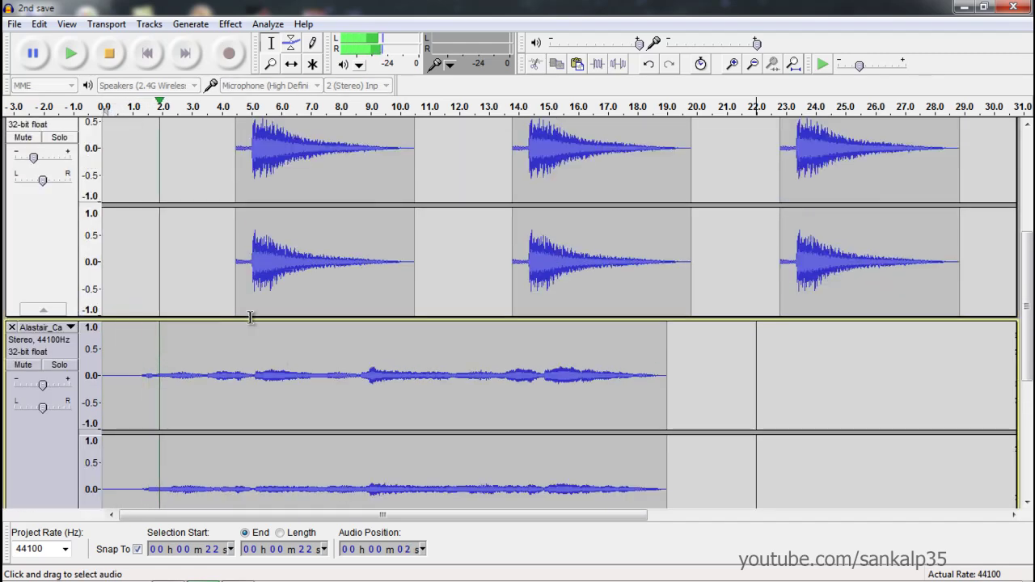
key(space)
scroll(333, 427, down, 5)
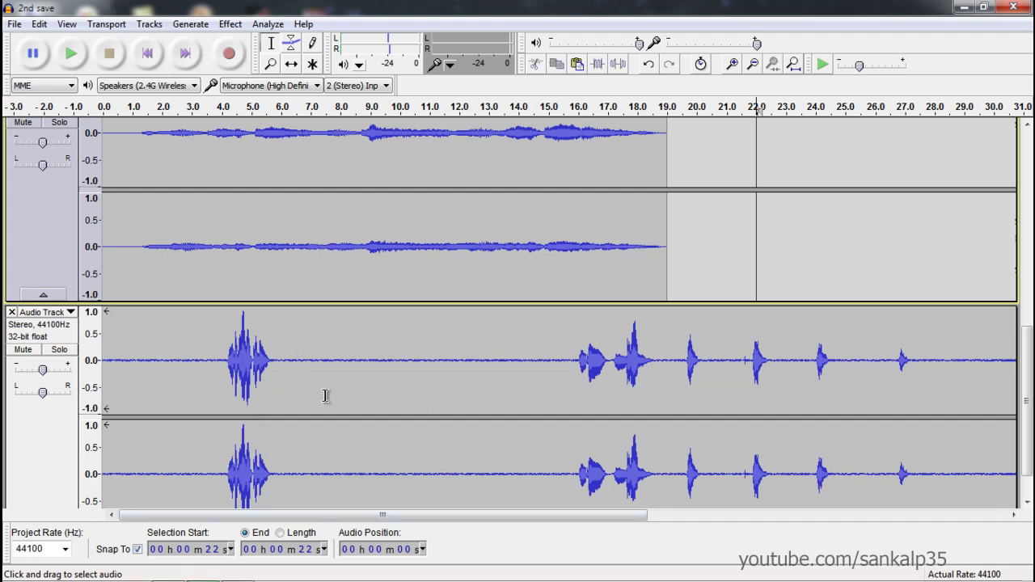
Step: Solo the new Audio Track and play it from its beginning to about 13 s
click(60, 352)
click(118, 344)
scroll(117, 343, down, 1)
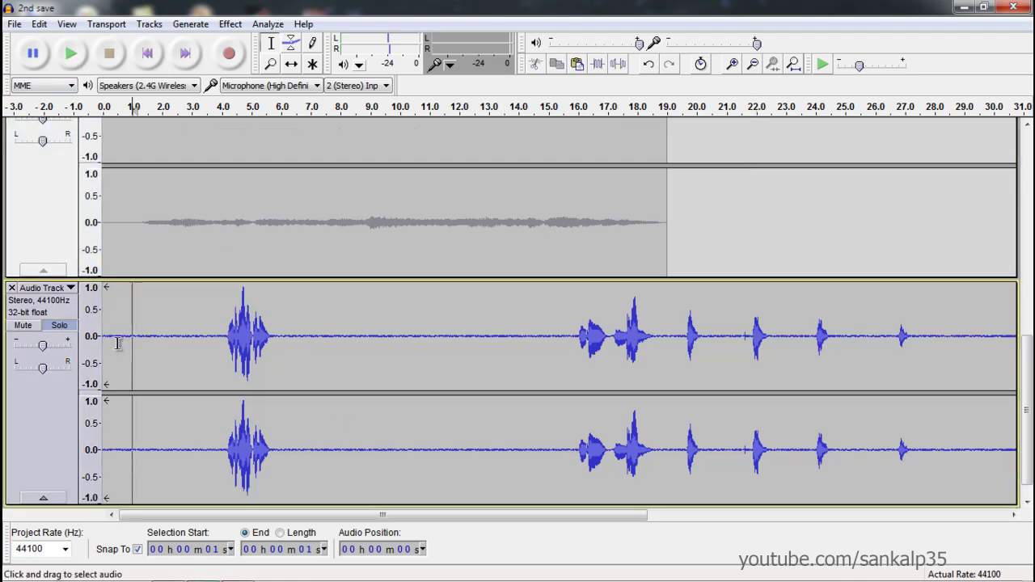
click(108, 318)
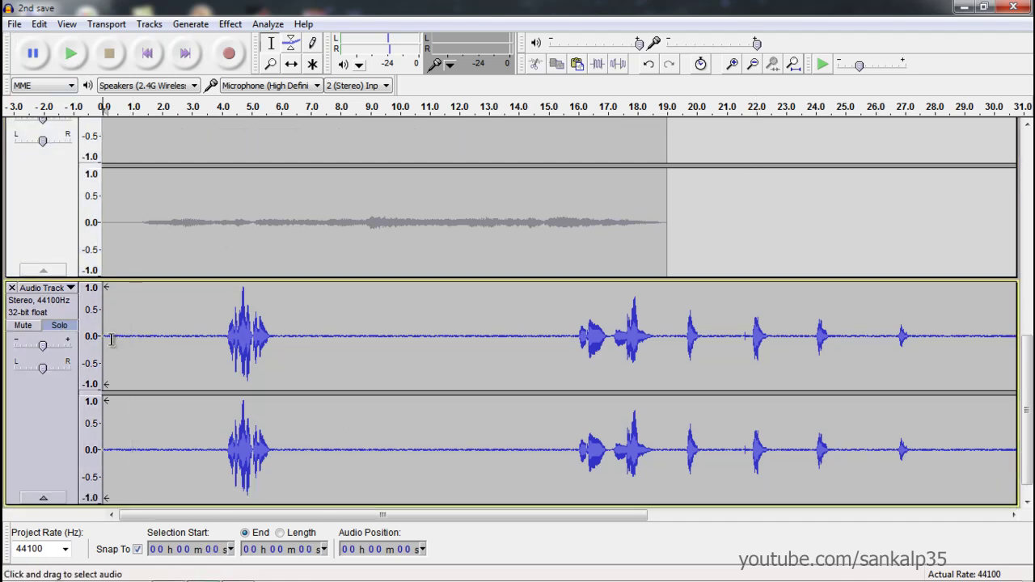
click(72, 54)
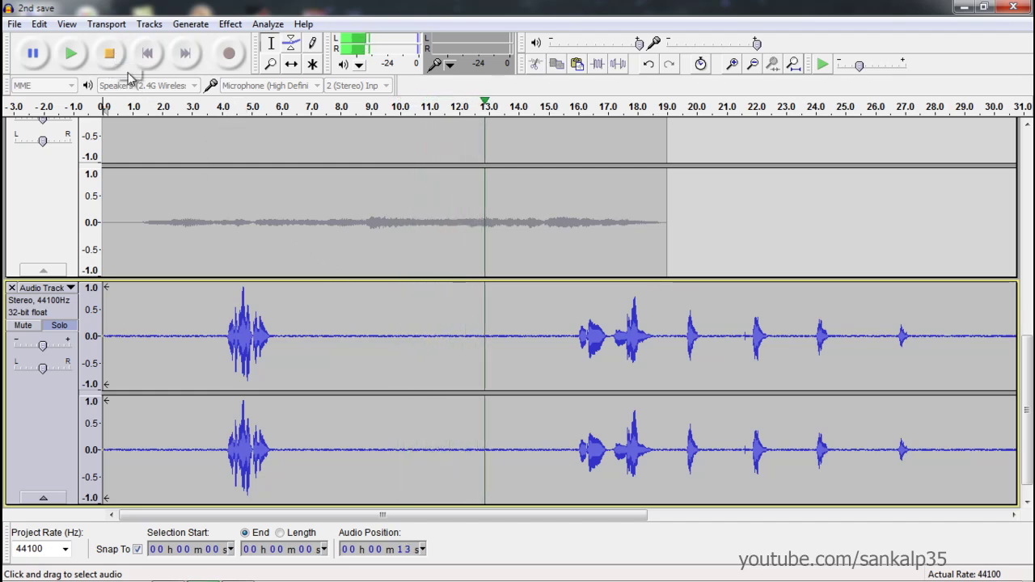
click(110, 55)
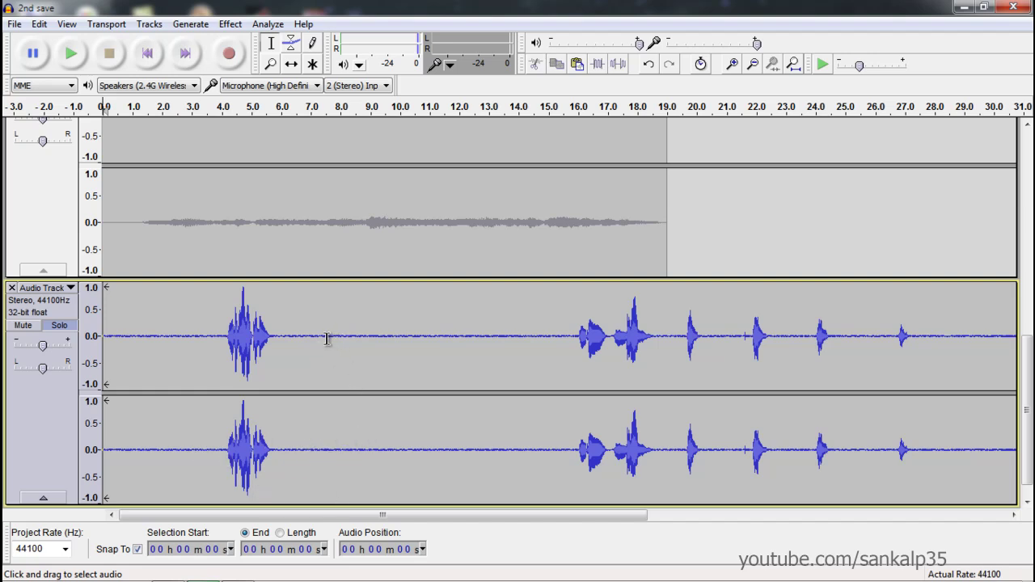
Step: Select the quiet 7–15 s stretch and capture a Noise Removal noise profile from it
drag(312, 338, 541, 341)
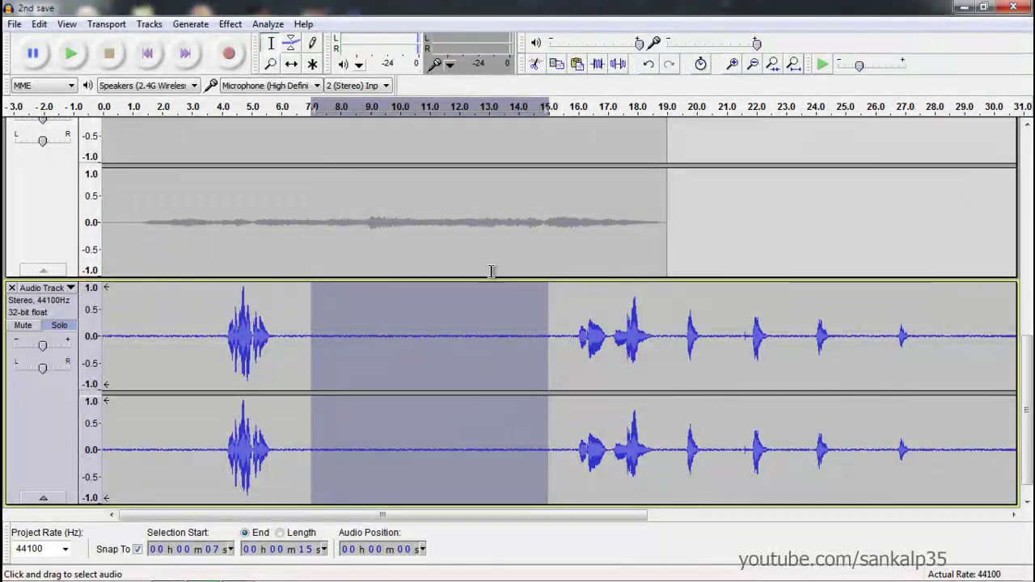
click(241, 24)
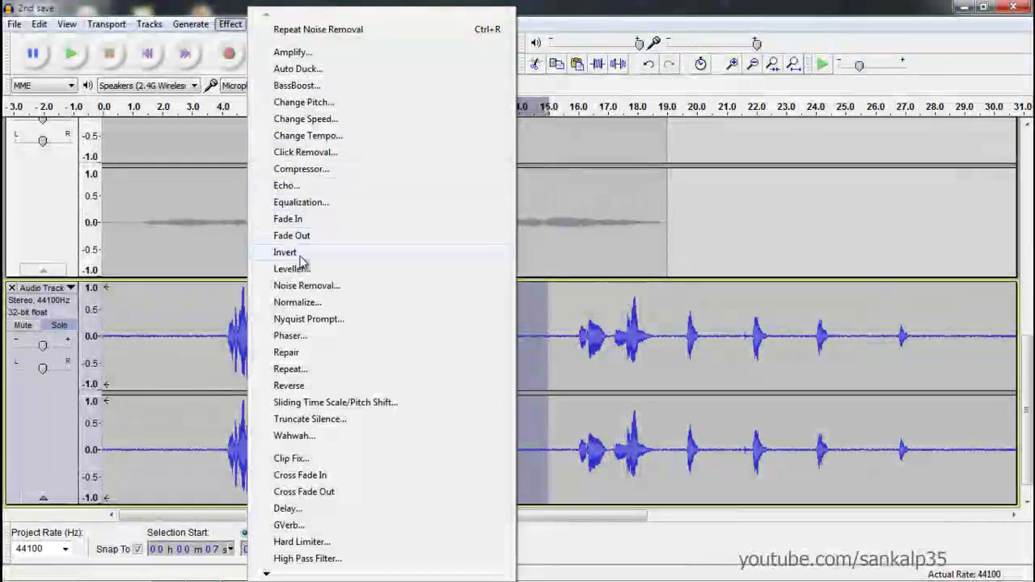
click(307, 287)
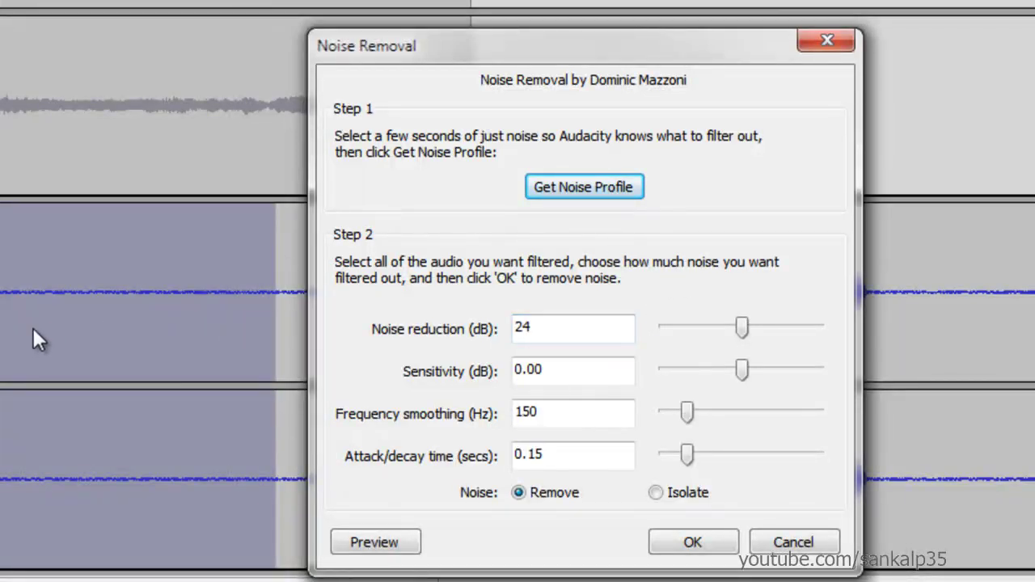
click(588, 191)
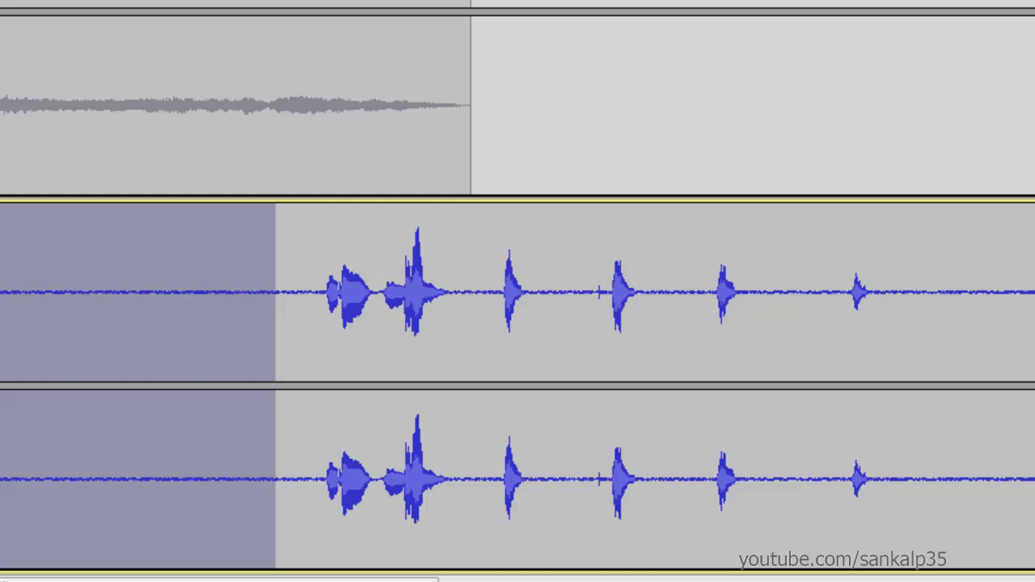
Step: Apply Noise Removal at 24 dB to the selected 7–15 s stretch, then deselect it
key(alt+c)
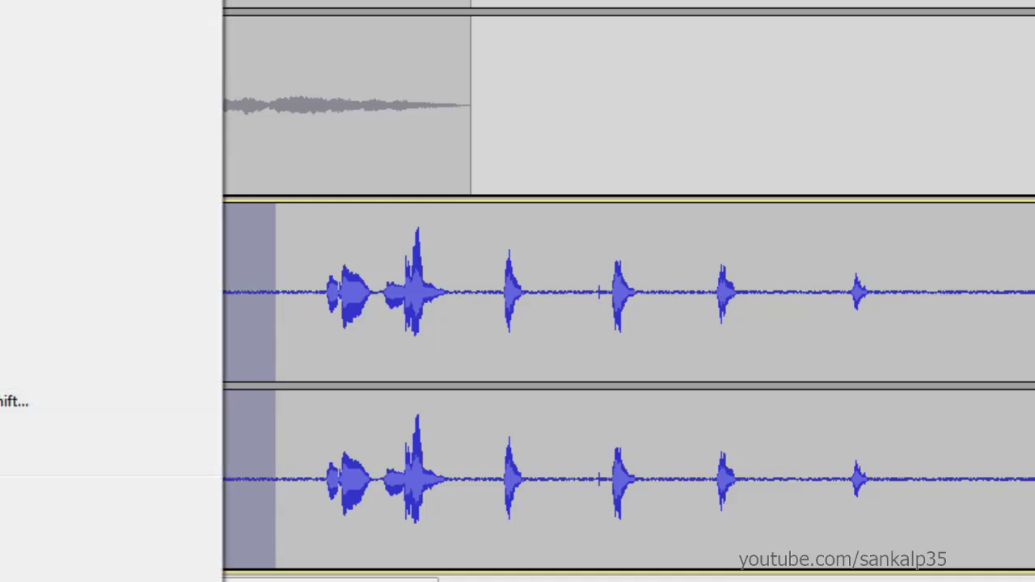
key(Down)
key(Down)
key(Down)
key(Return)
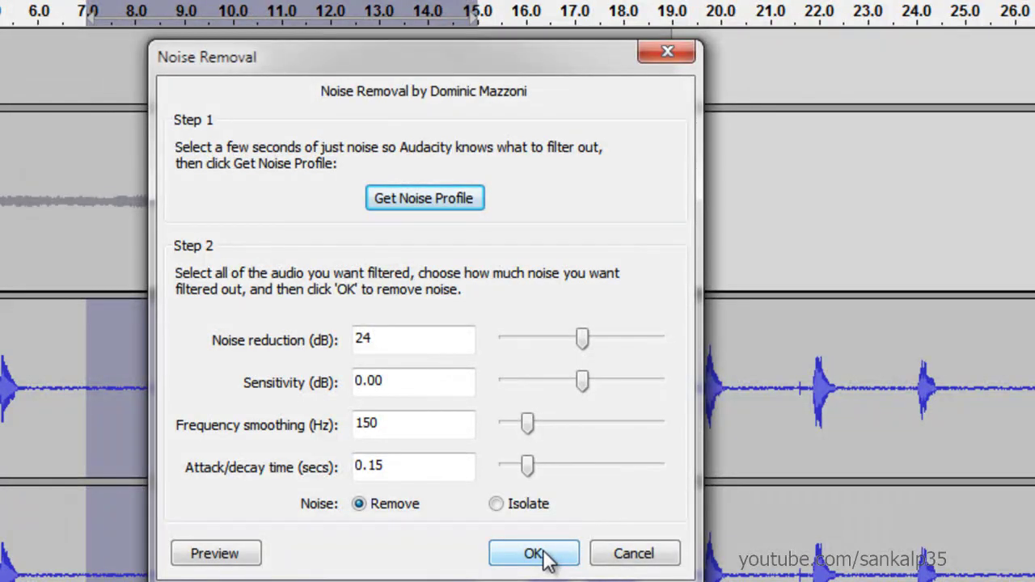
click(533, 554)
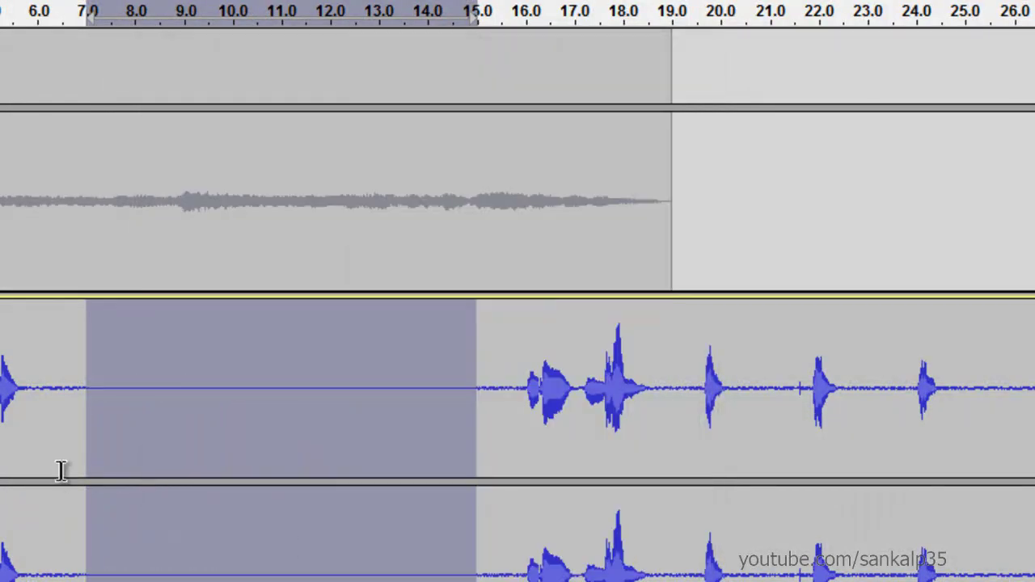
click(329, 469)
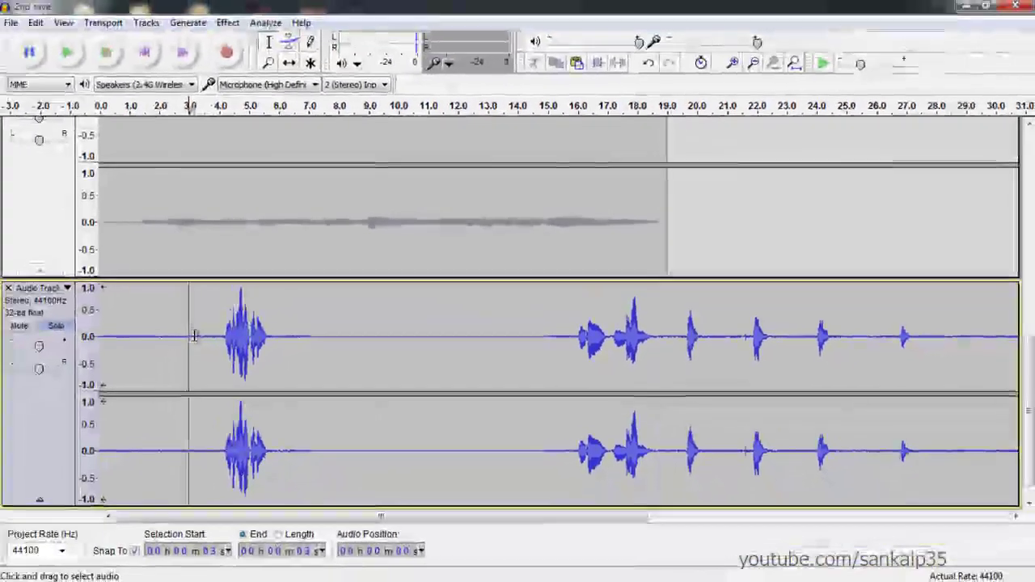
Step: Apply Noise Removal to the recording's first 0–3 s and its other quiet gaps
drag(191, 331, 89, 330)
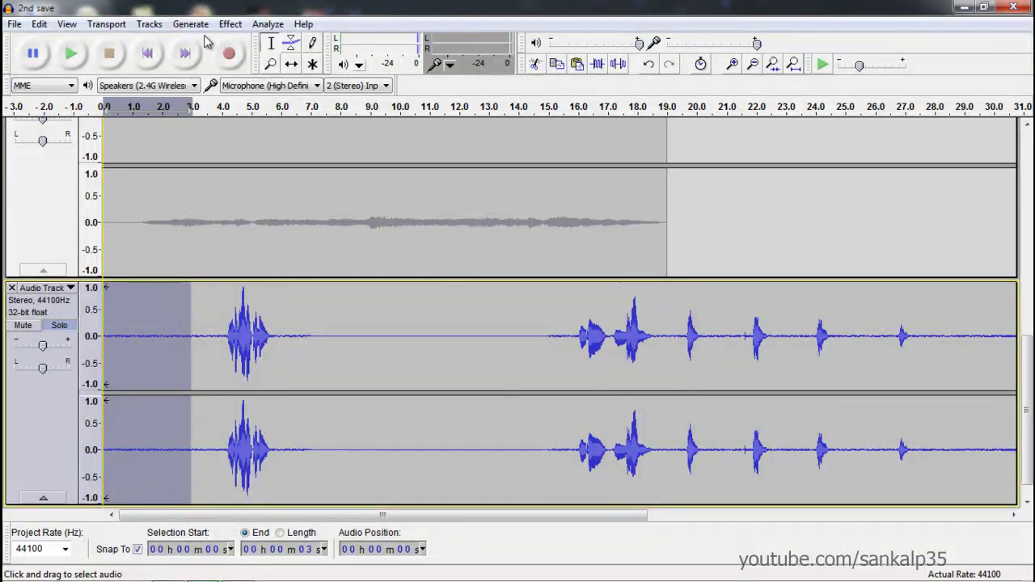
click(230, 24)
click(283, 287)
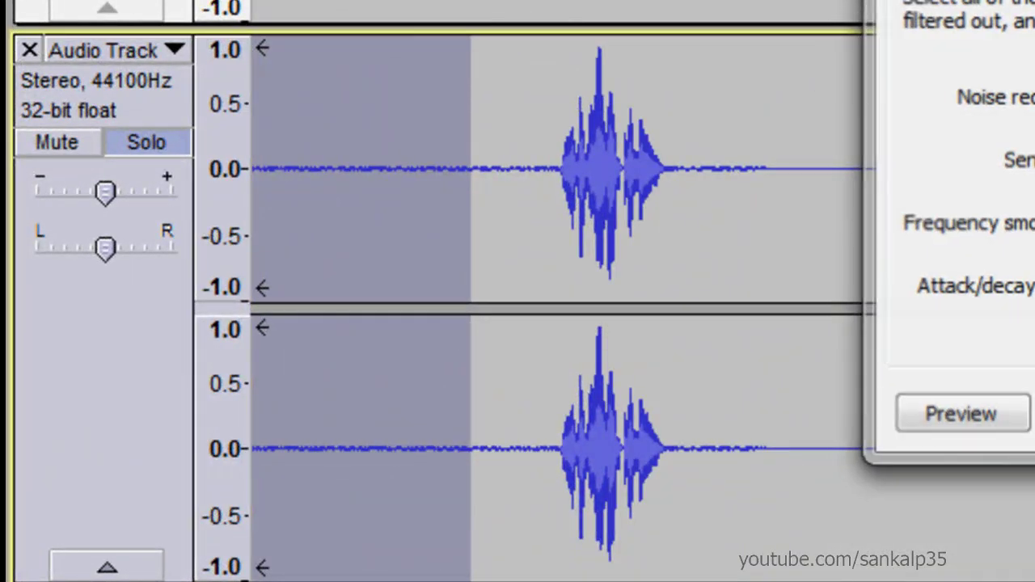
key(Return)
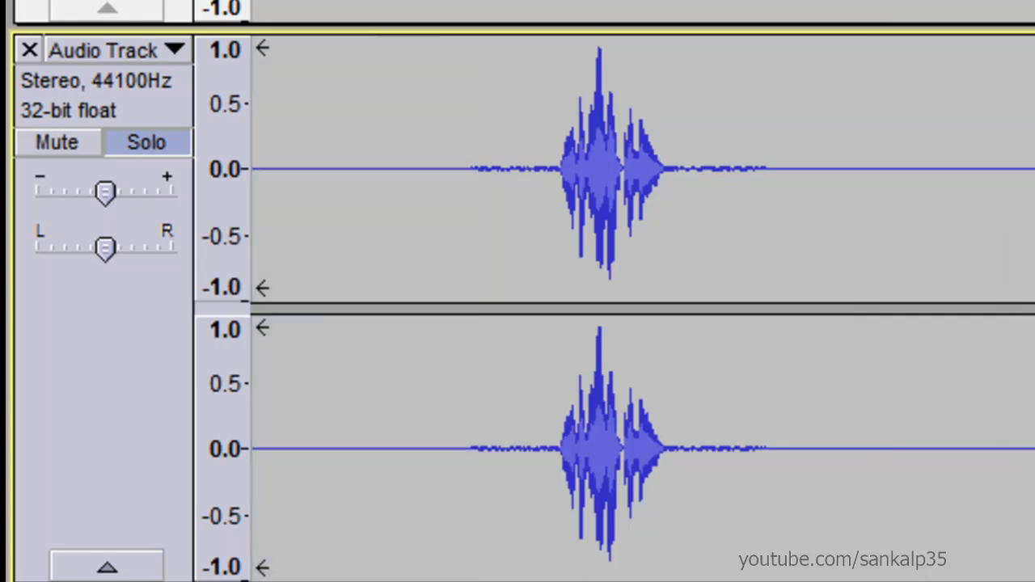
scroll(643, 307, right, 5)
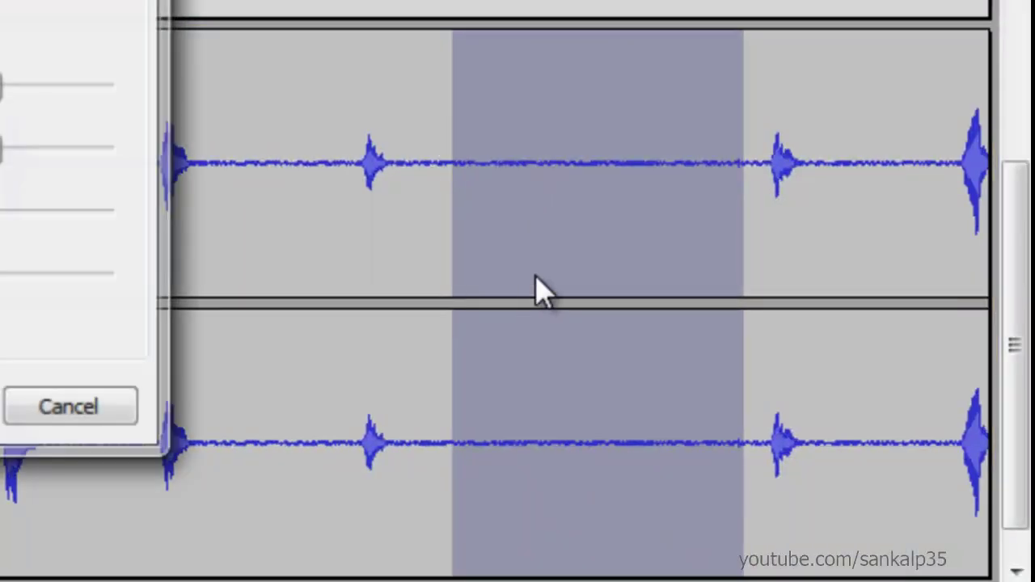
key(Escape)
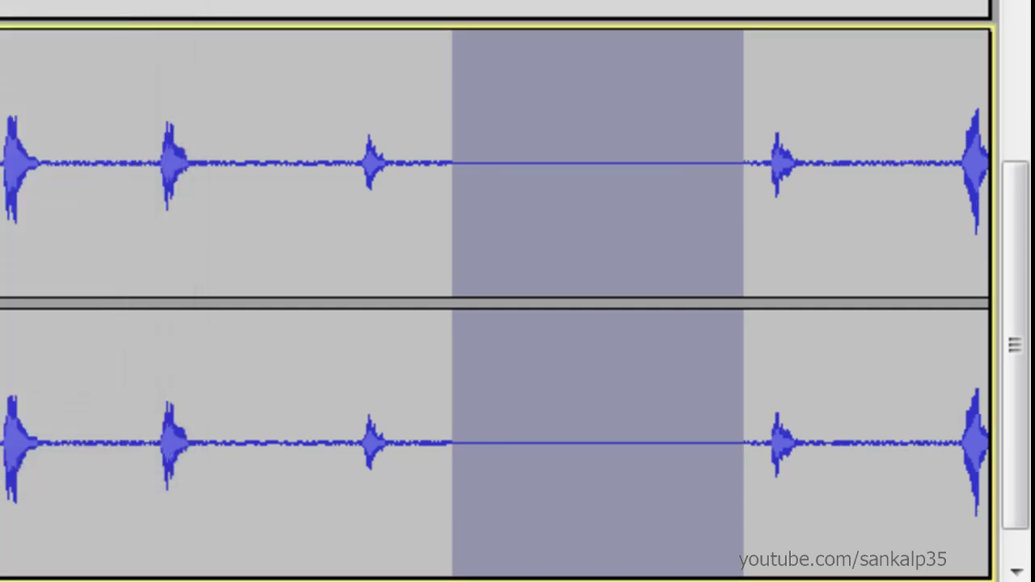
scroll(495, 300, left, 3)
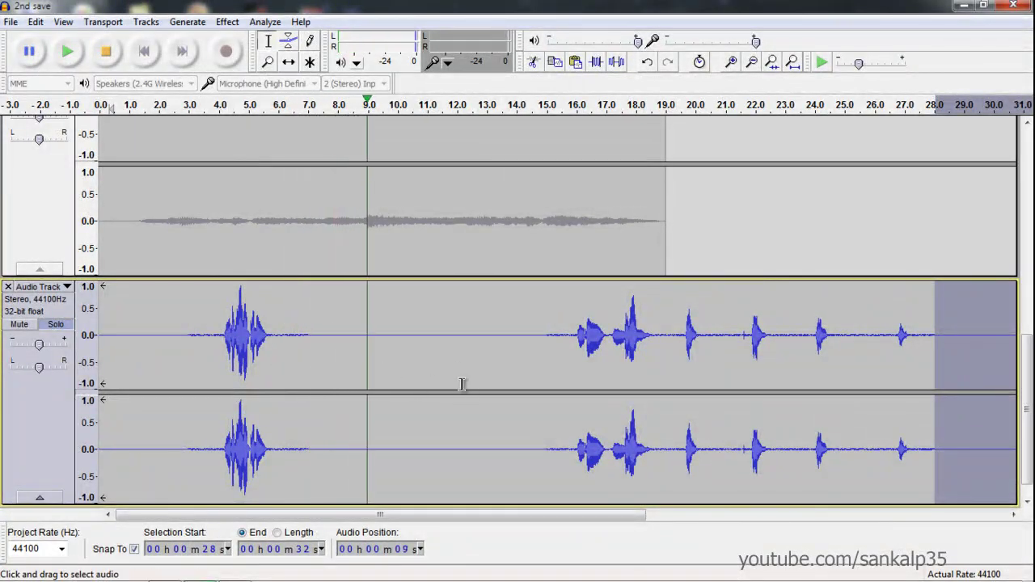
Step: Stop playback, review the three tracks, and play the unsoloed mix from 0 s
click(108, 54)
scroll(281, 292, up, 3)
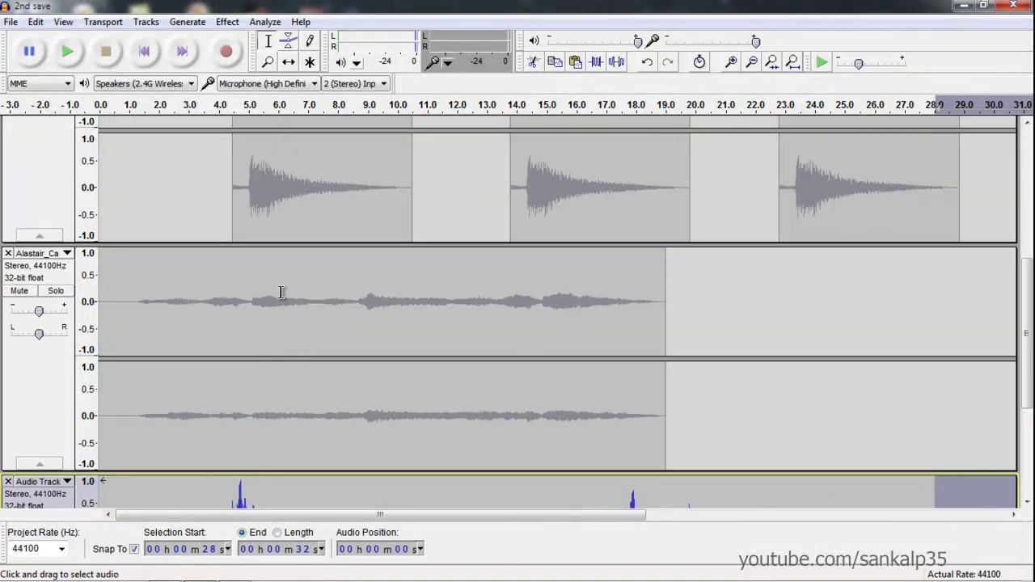
scroll(280, 293, down, 4)
scroll(439, 381, up, 4)
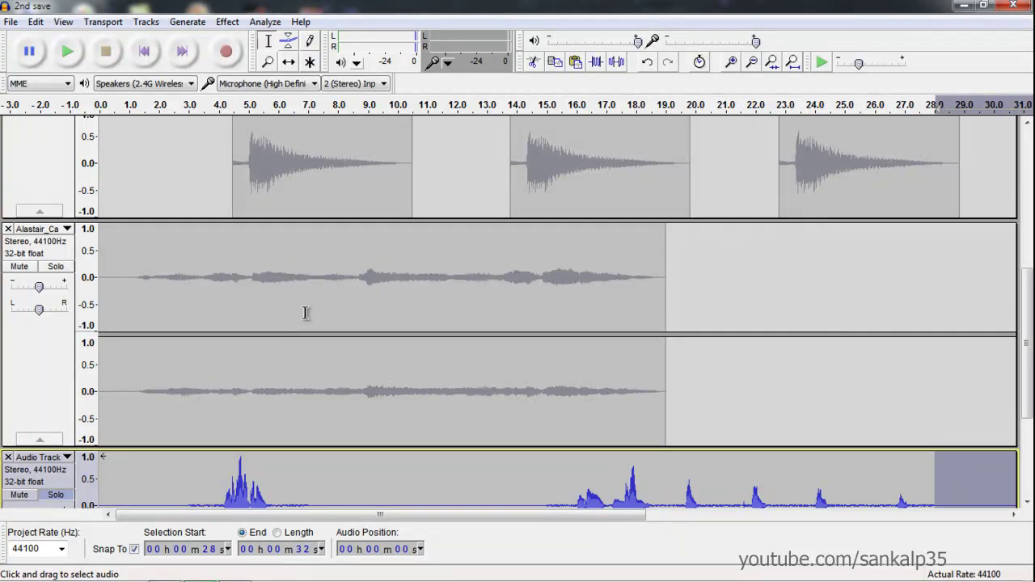
scroll(399, 408, up, 5)
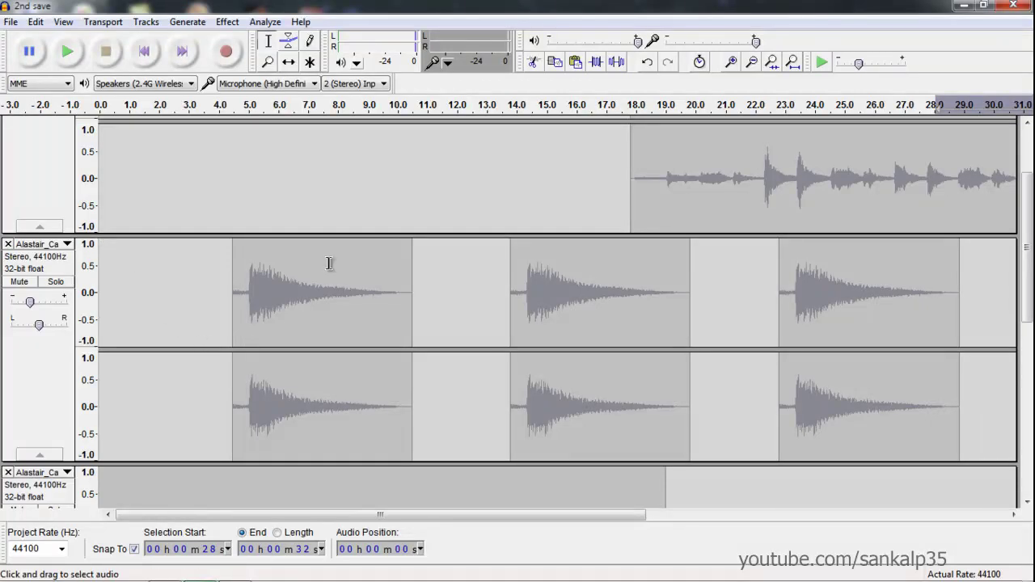
scroll(127, 224, down, 6)
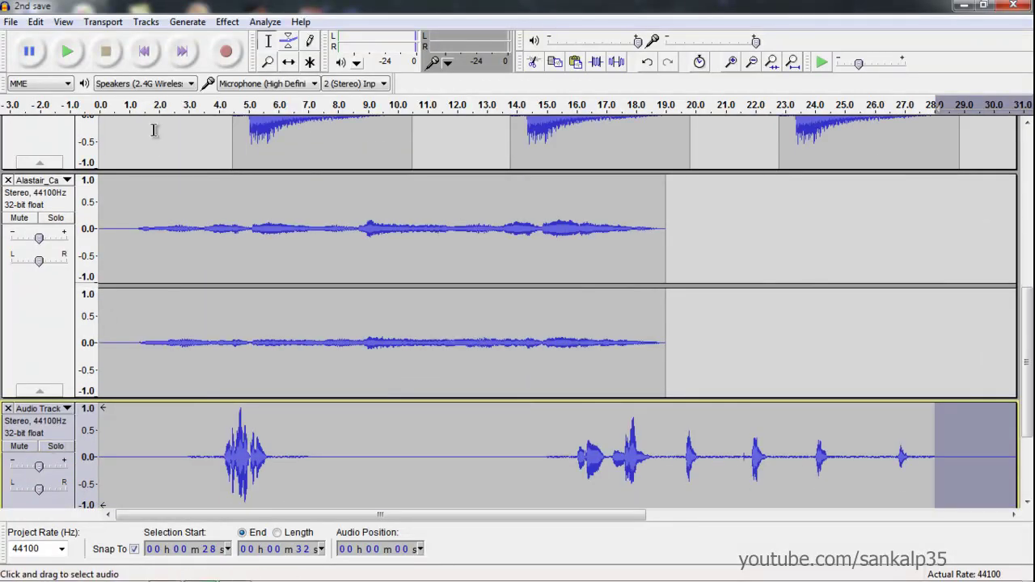
click(102, 103)
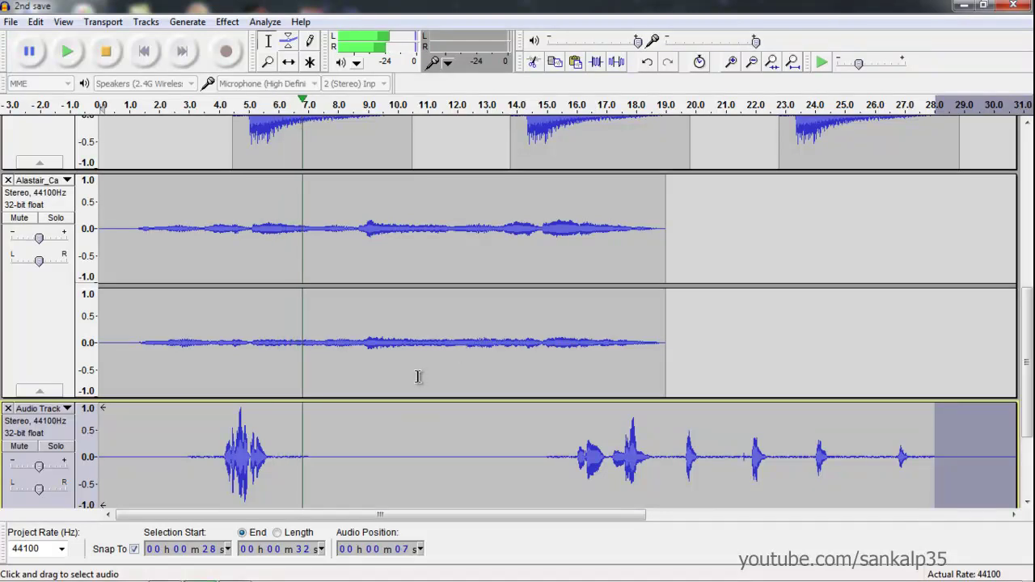
Step: Lower the Audio Track's gain to about -9 dB, then nudge it to -8 dB
drag(38, 465, 31, 466)
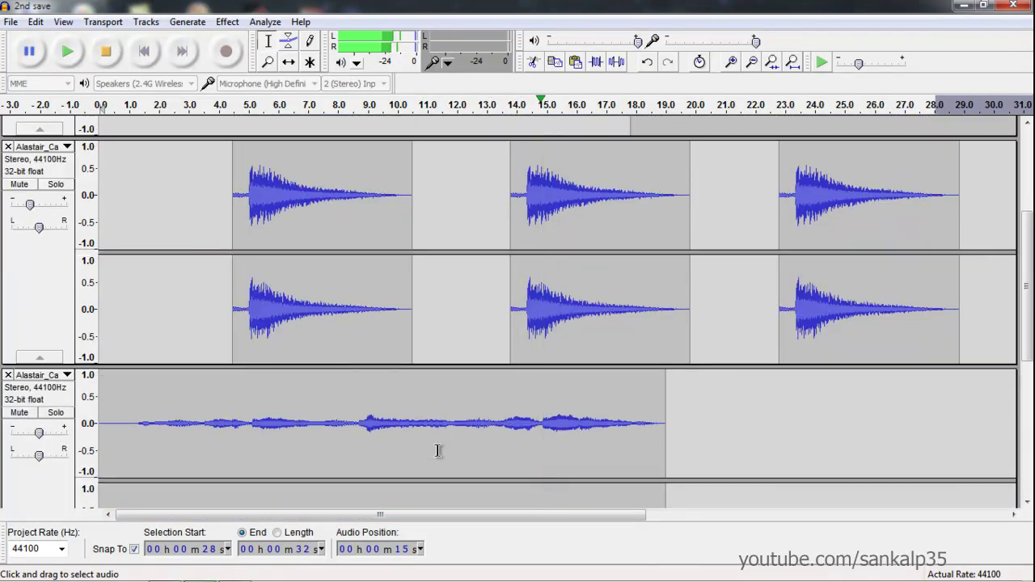
scroll(439, 450, up, 3)
scroll(598, 340, down, 2)
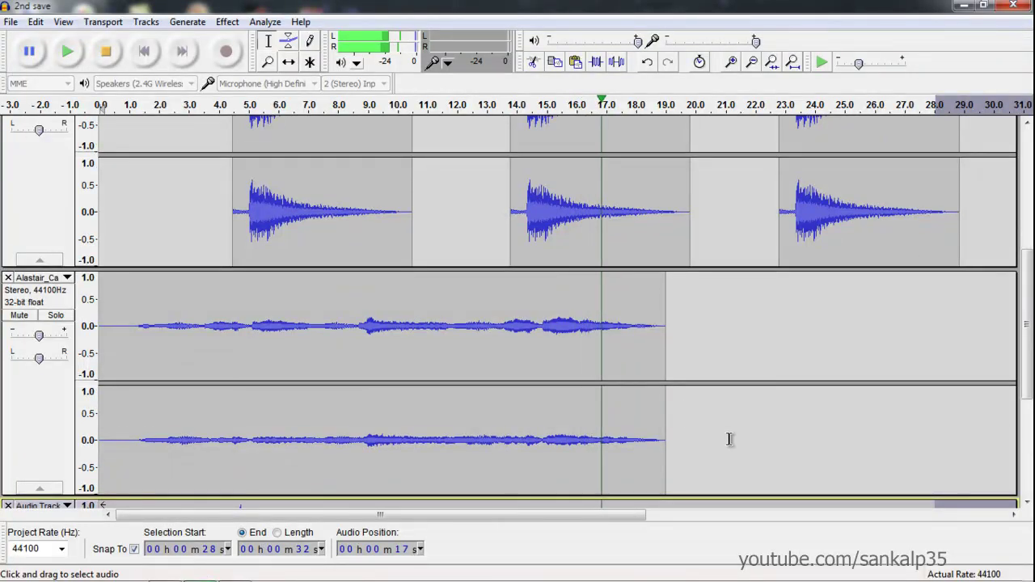
scroll(715, 428, down, 2)
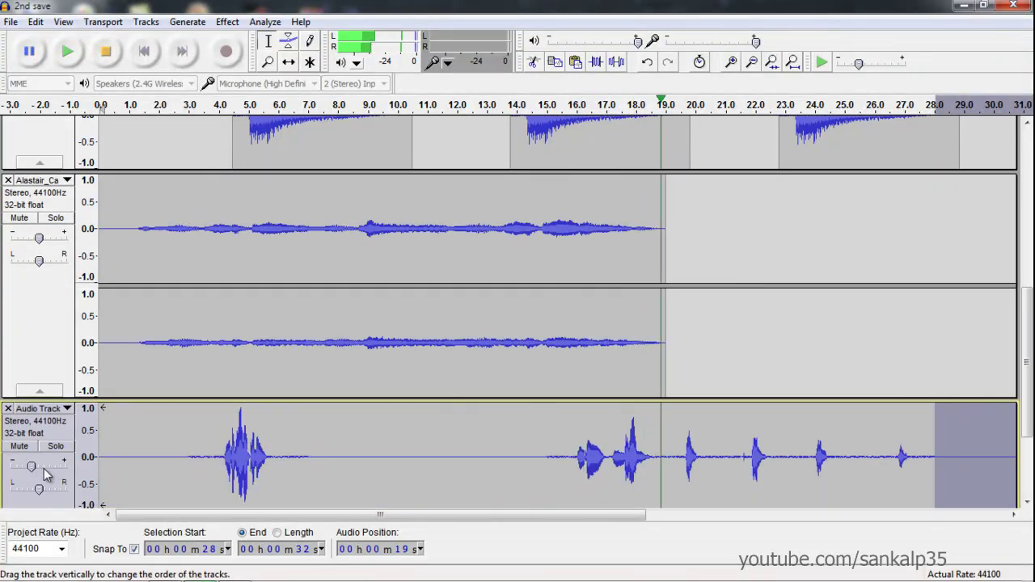
mouse_move(33, 476)
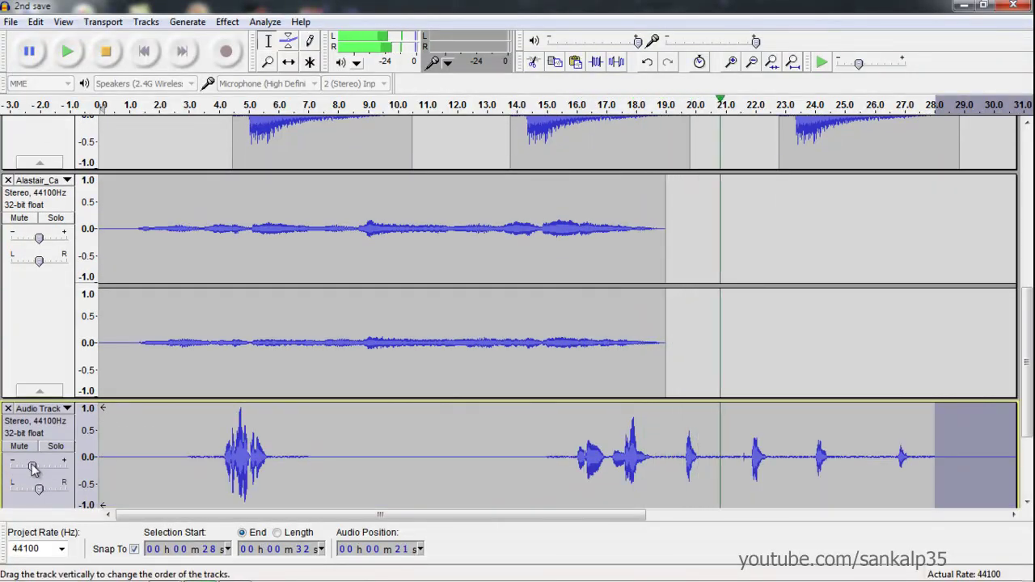
drag(32, 466, 33, 467)
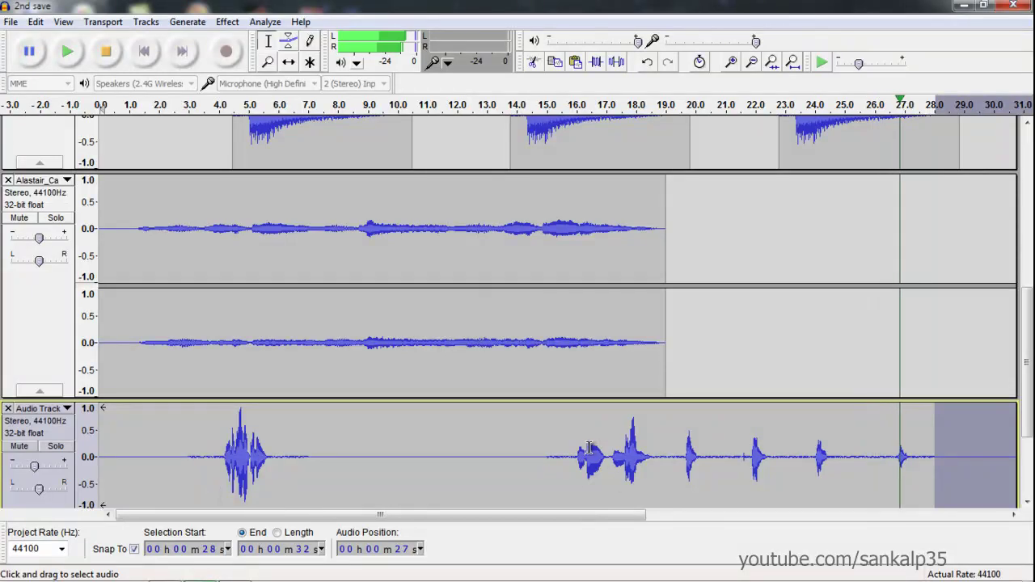
scroll(704, 520, up, 1)
scroll(704, 520, down, 1)
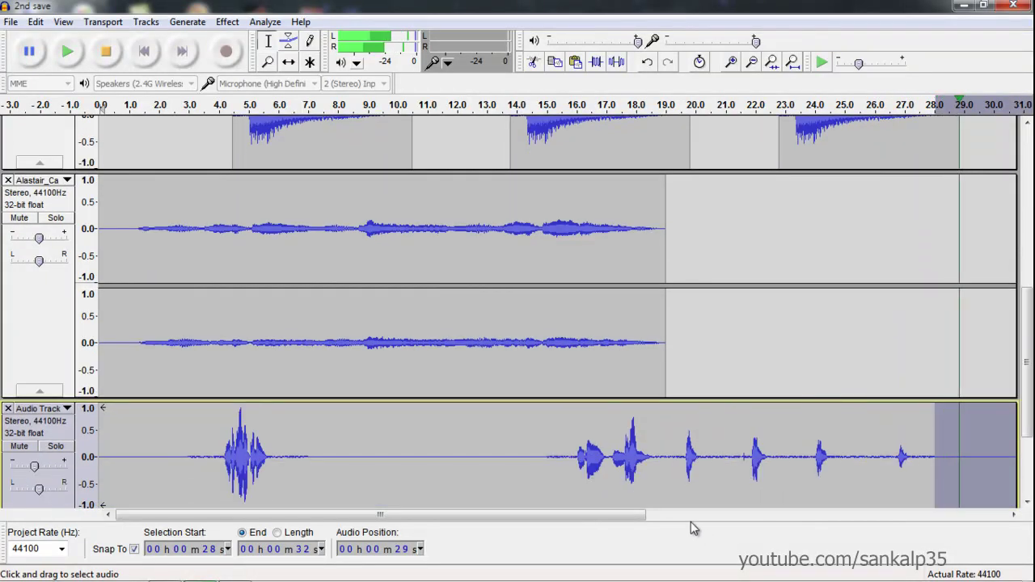
drag(627, 519, 808, 515)
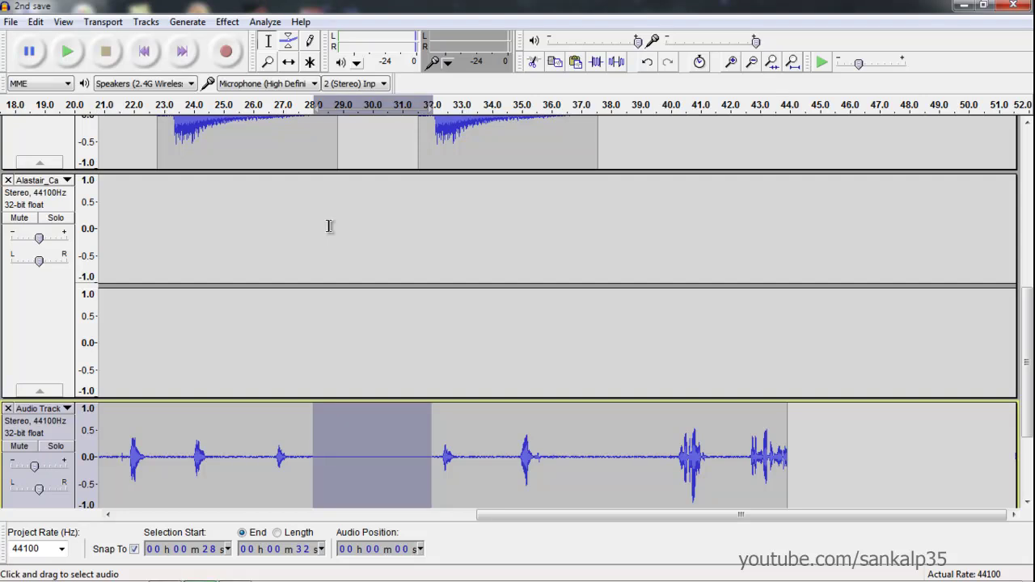
scroll(362, 409, up, 3)
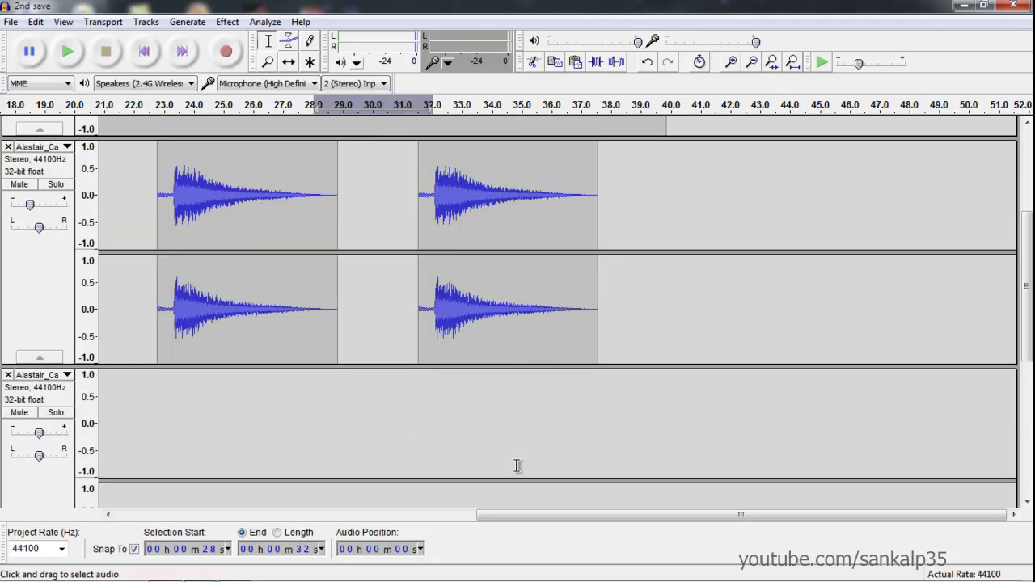
scroll(519, 449, down, 3)
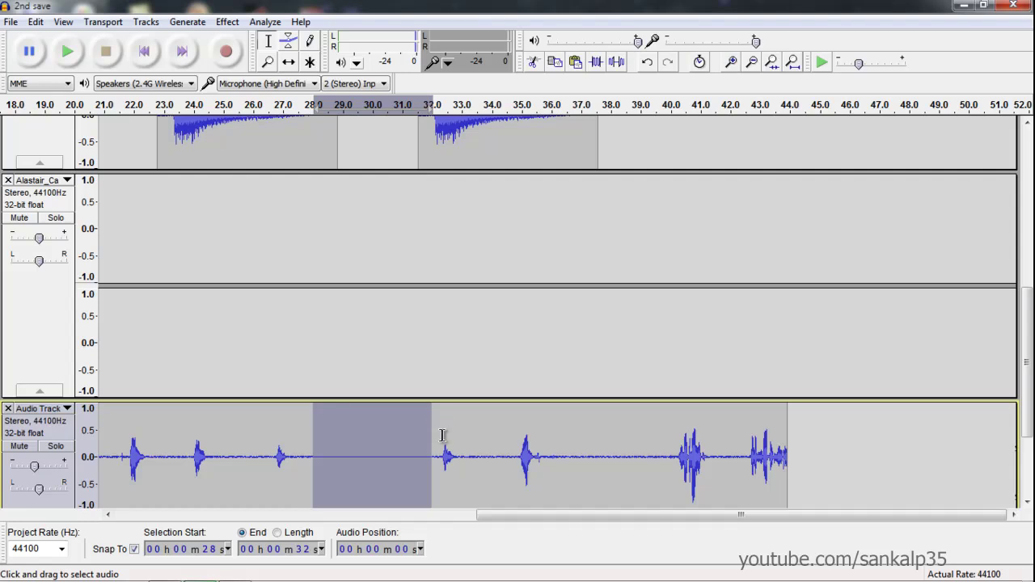
scroll(442, 435, up, 3)
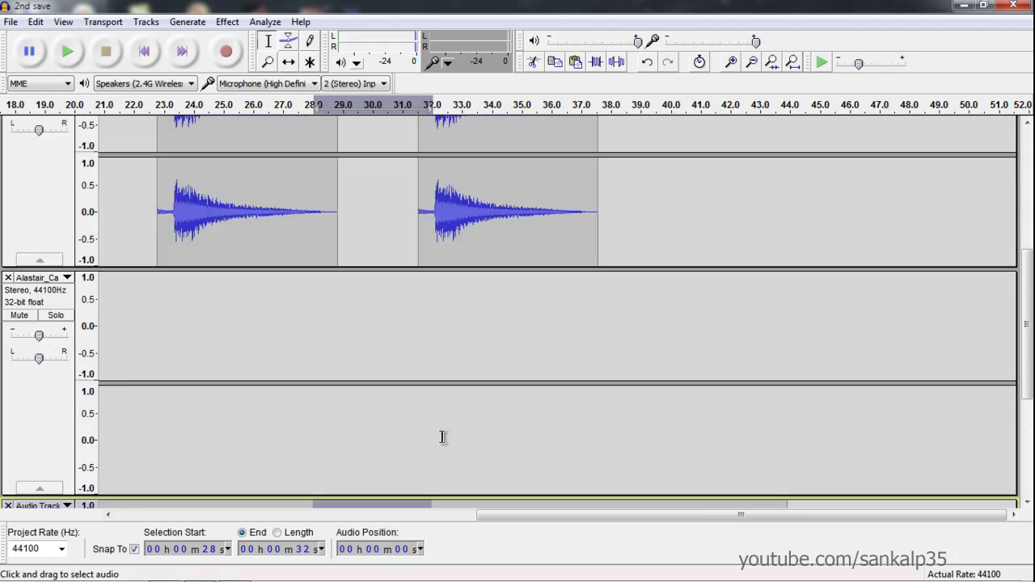
mouse_move(388, 577)
mouse_move(164, 576)
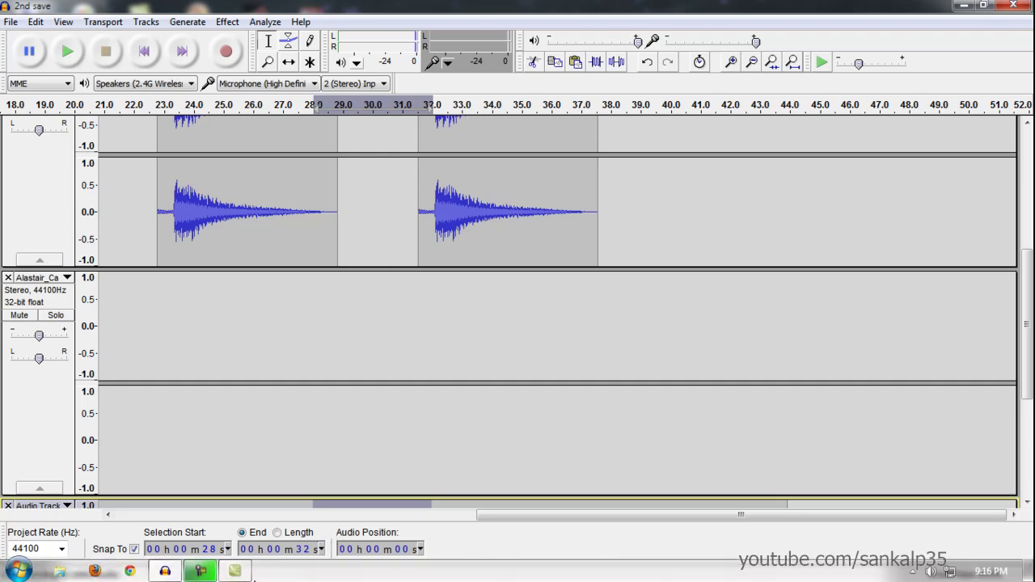